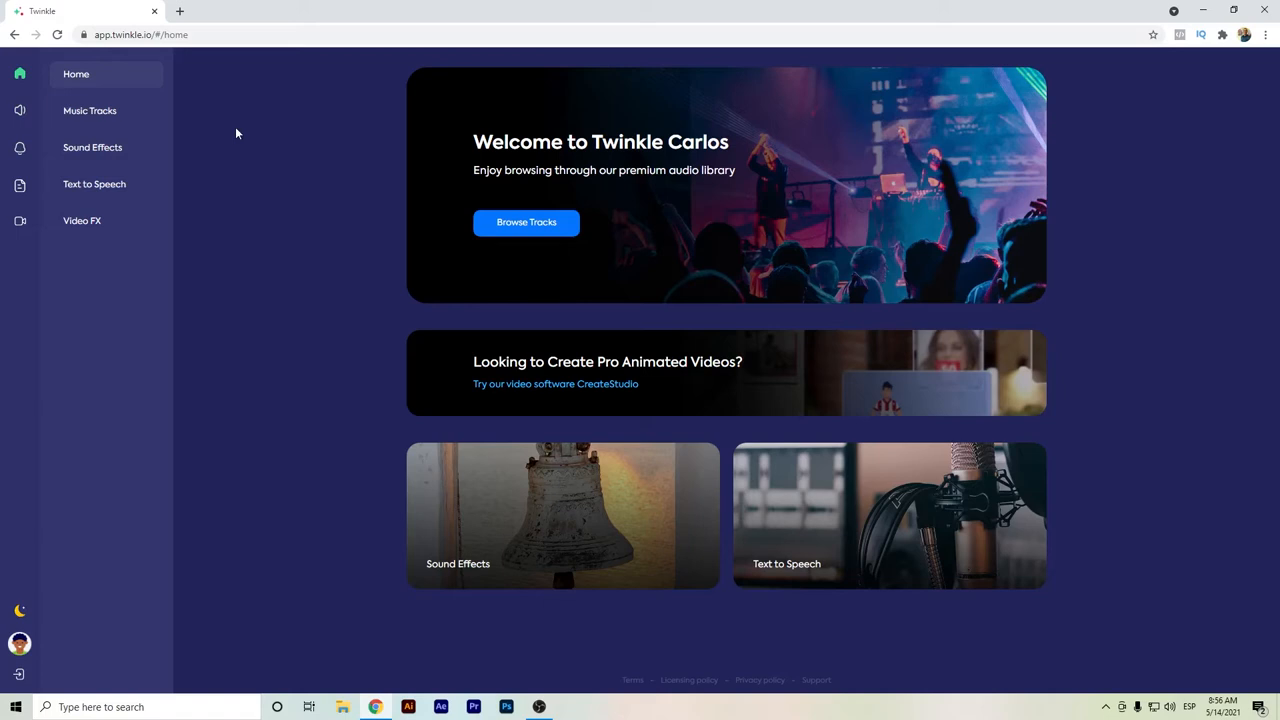
- Preview the Cinematic tracks 'In the end' and 'It's Coming' in the music library
{"action": "left_click", "coordinate": [90, 111]}
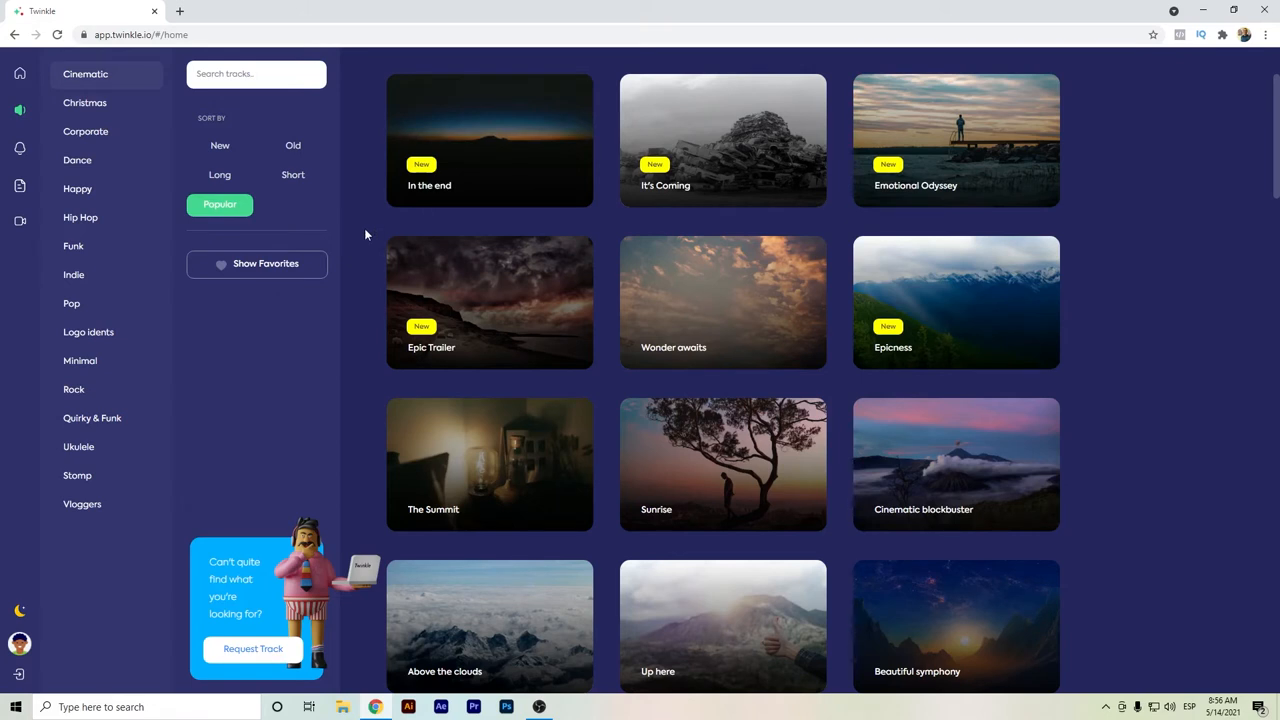
{"action": "scroll", "coordinate": [364, 234], "scroll_direction": "down", "scroll_amount": 10}
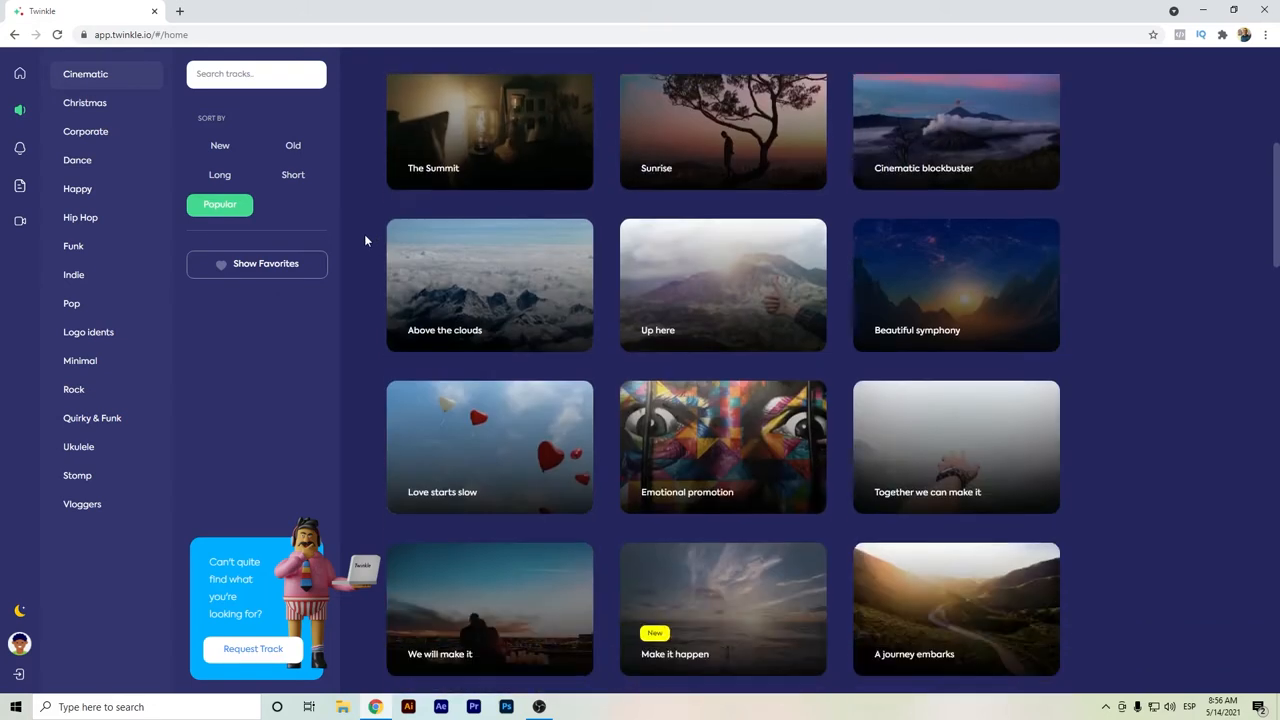
{"action": "scroll", "coordinate": [364, 234], "scroll_direction": "down", "scroll_amount": 5}
{"action": "scroll", "coordinate": [364, 234], "scroll_direction": "down", "scroll_amount": 5}
{"action": "scroll", "coordinate": [364, 234], "scroll_direction": "down", "scroll_amount": 5}
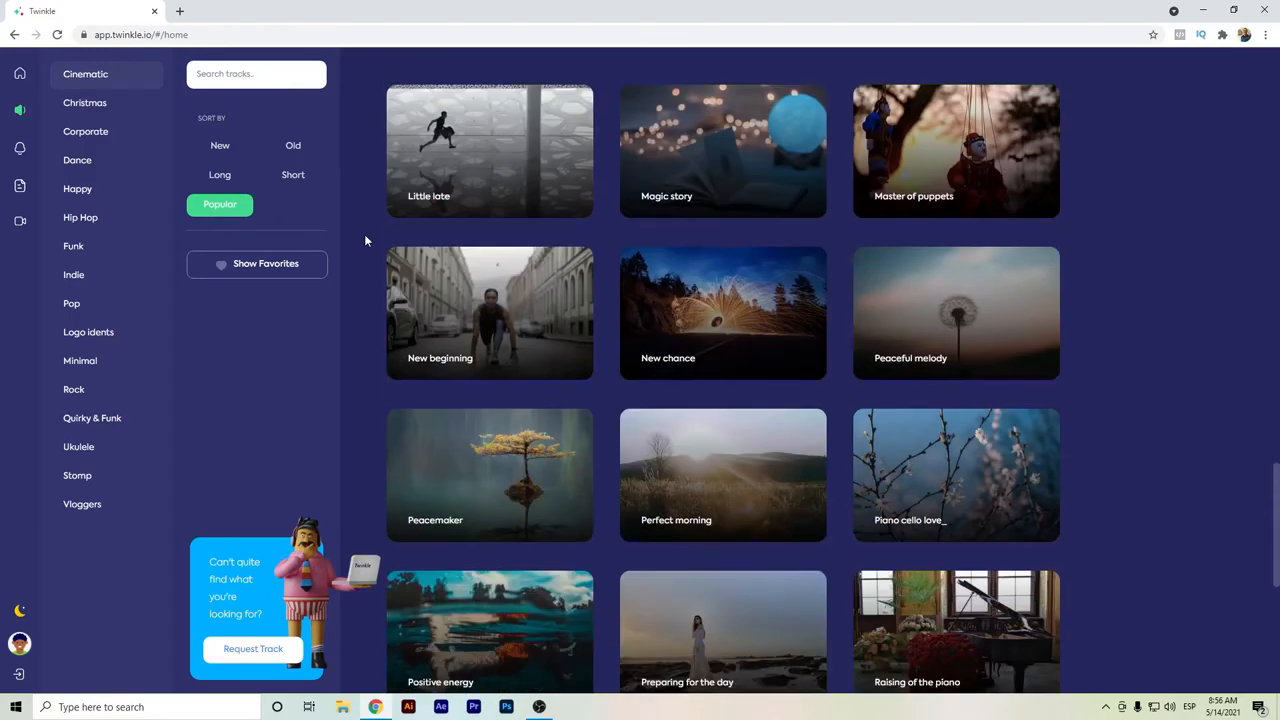
{"action": "scroll", "coordinate": [364, 234], "scroll_direction": "down", "scroll_amount": 4}
{"action": "scroll", "coordinate": [364, 234], "scroll_direction": "down", "scroll_amount": 3}
{"action": "scroll", "coordinate": [364, 234], "scroll_direction": "up", "scroll_amount": 10}
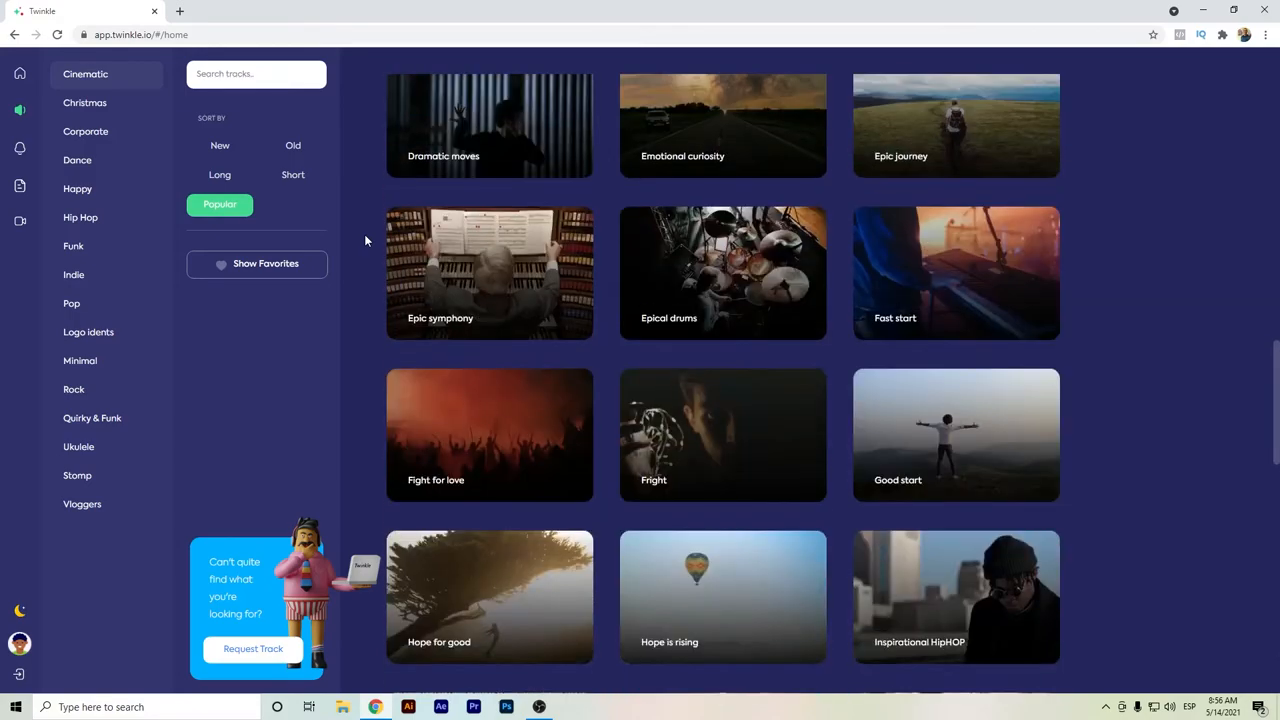
{"action": "scroll", "coordinate": [364, 234], "scroll_direction": "up", "scroll_amount": 5}
{"action": "scroll", "coordinate": [364, 240], "scroll_direction": "up", "scroll_amount": 8}
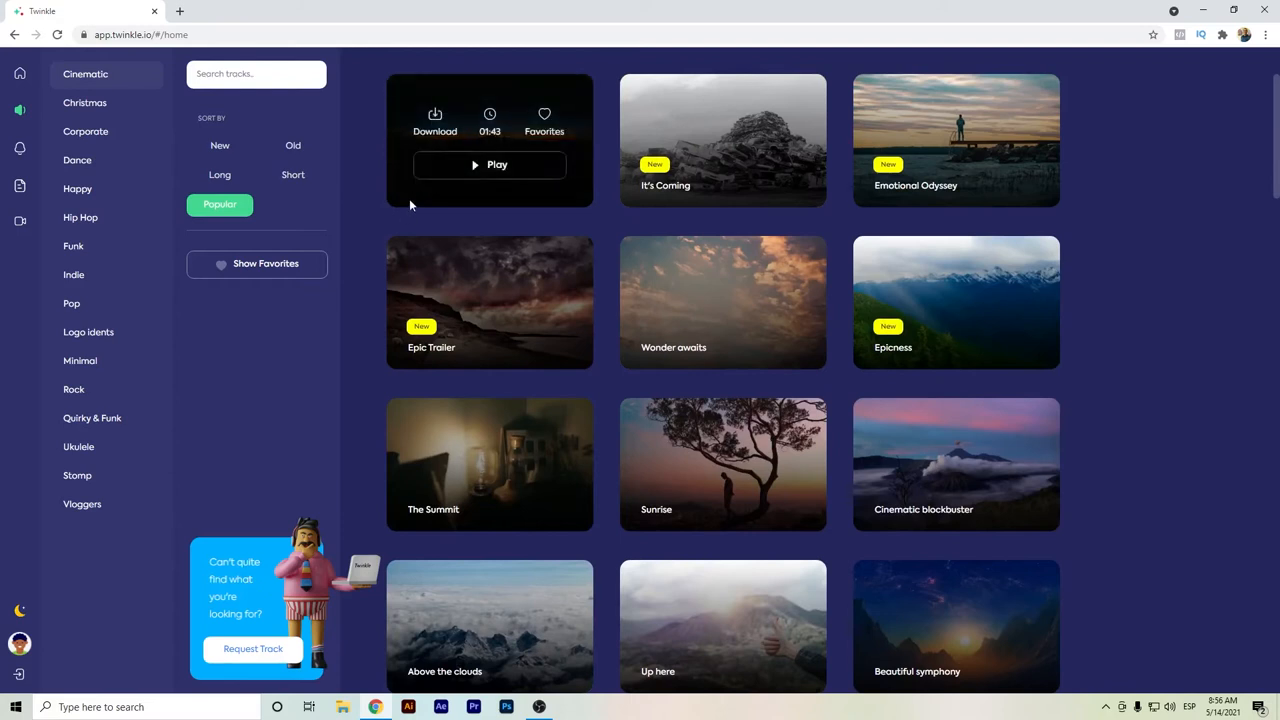
{"action": "left_click", "coordinate": [471, 166]}
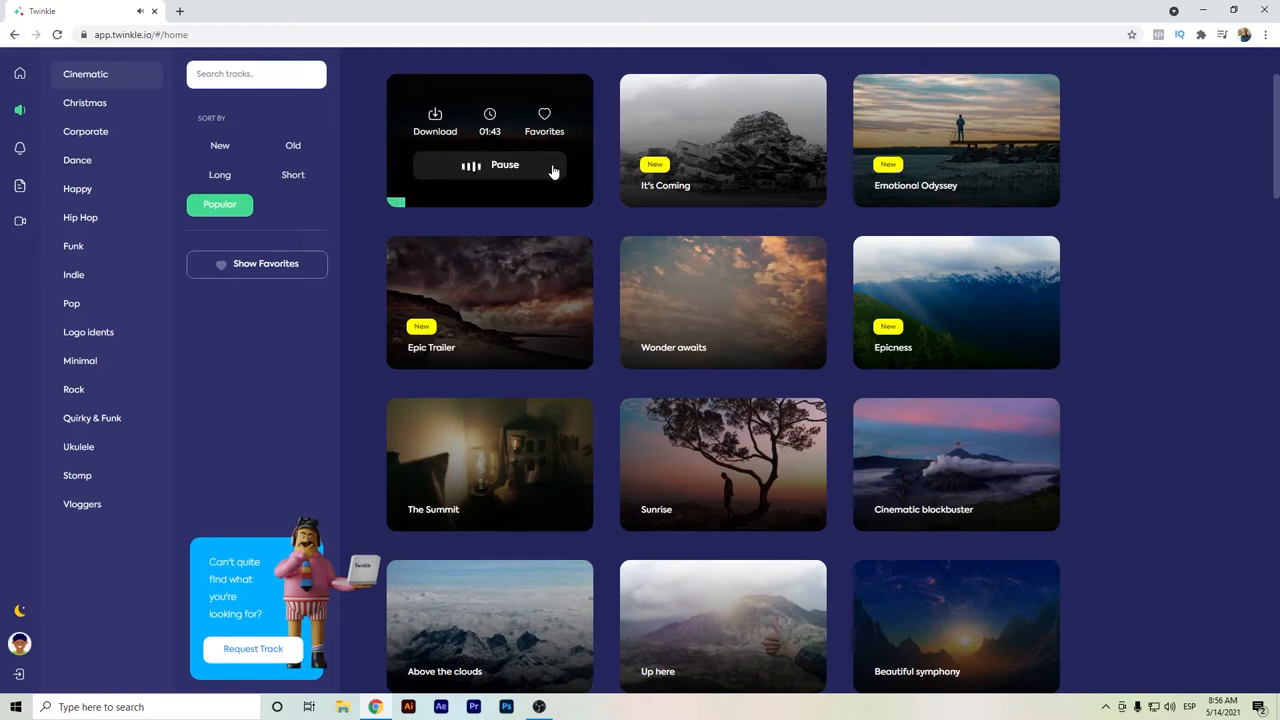
{"action": "left_click", "coordinate": [554, 170]}
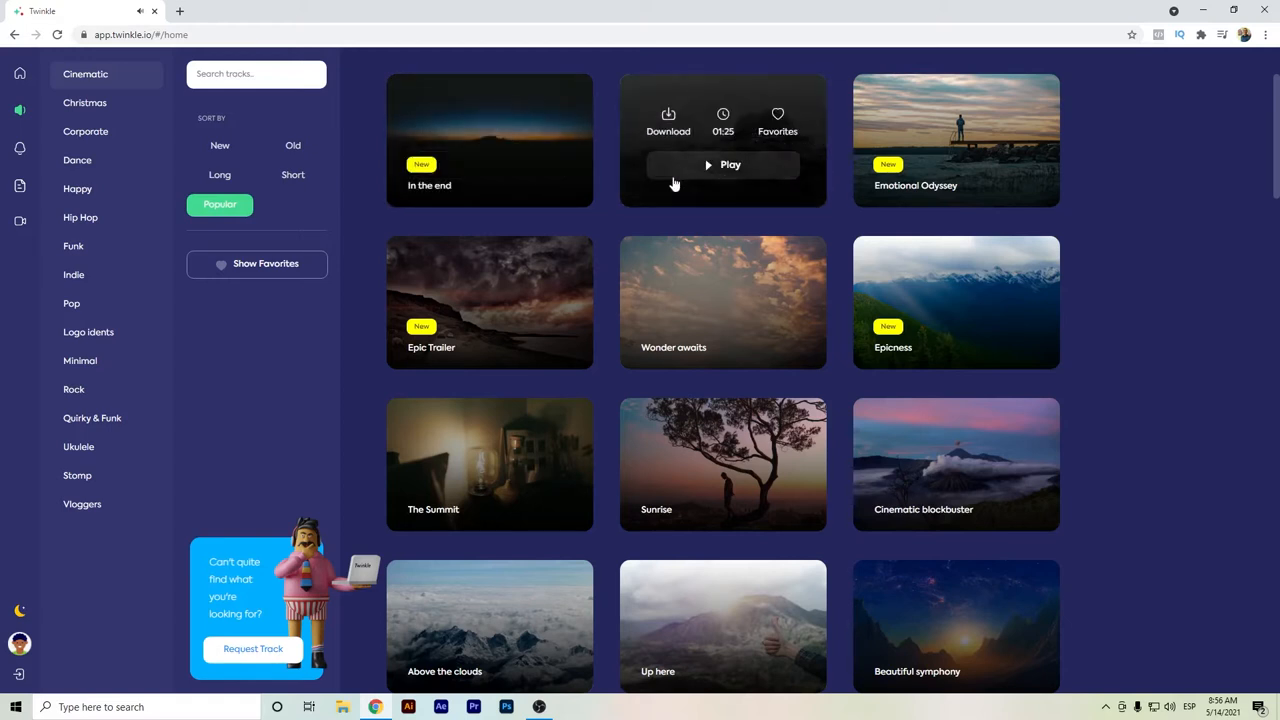
{"action": "left_click", "coordinate": [690, 166]}
{"action": "left_click", "coordinate": [674, 175]}
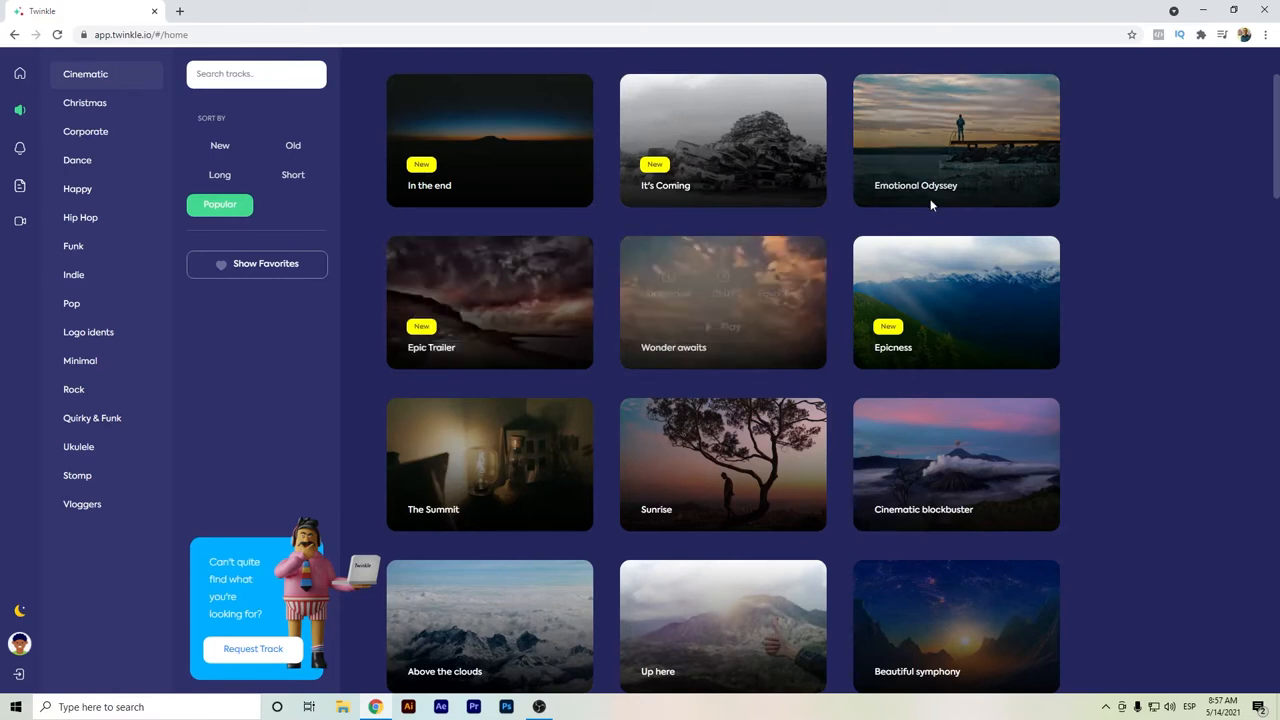
- Browse the Christmas, Corporate, Dance and Logo idents music categories
{"action": "left_click", "coordinate": [128, 105]}
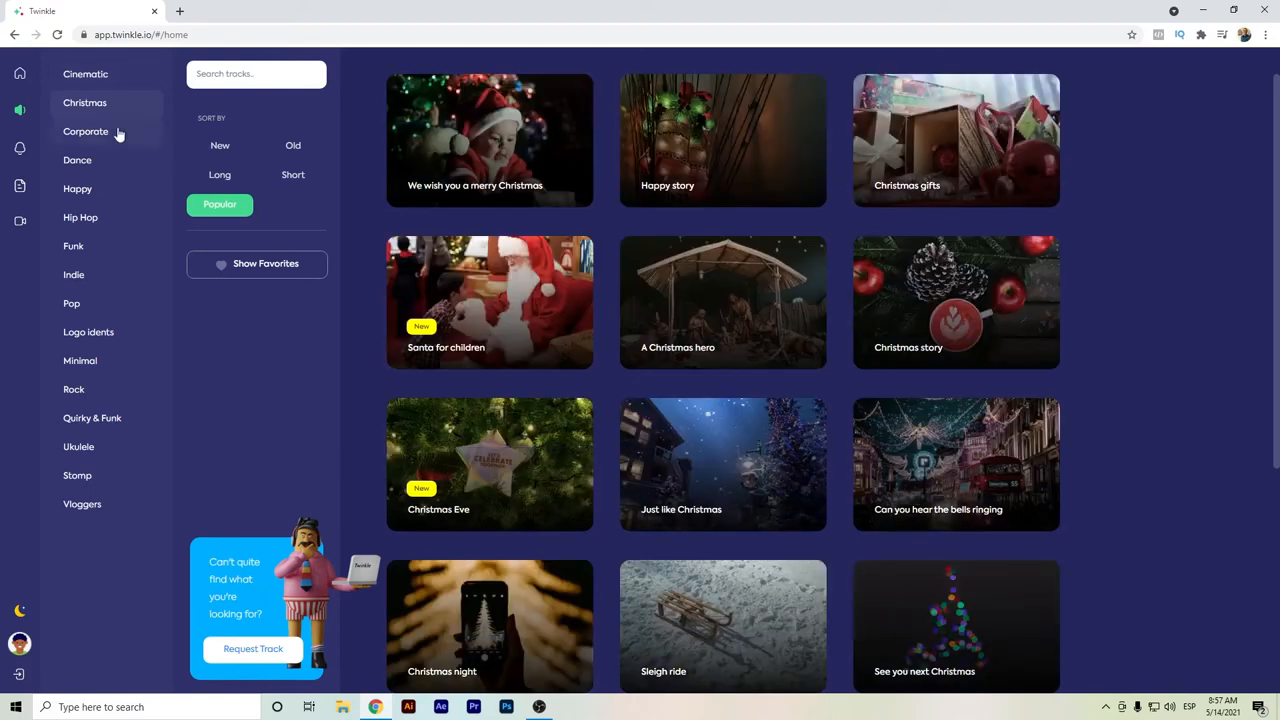
{"action": "left_click", "coordinate": [118, 134]}
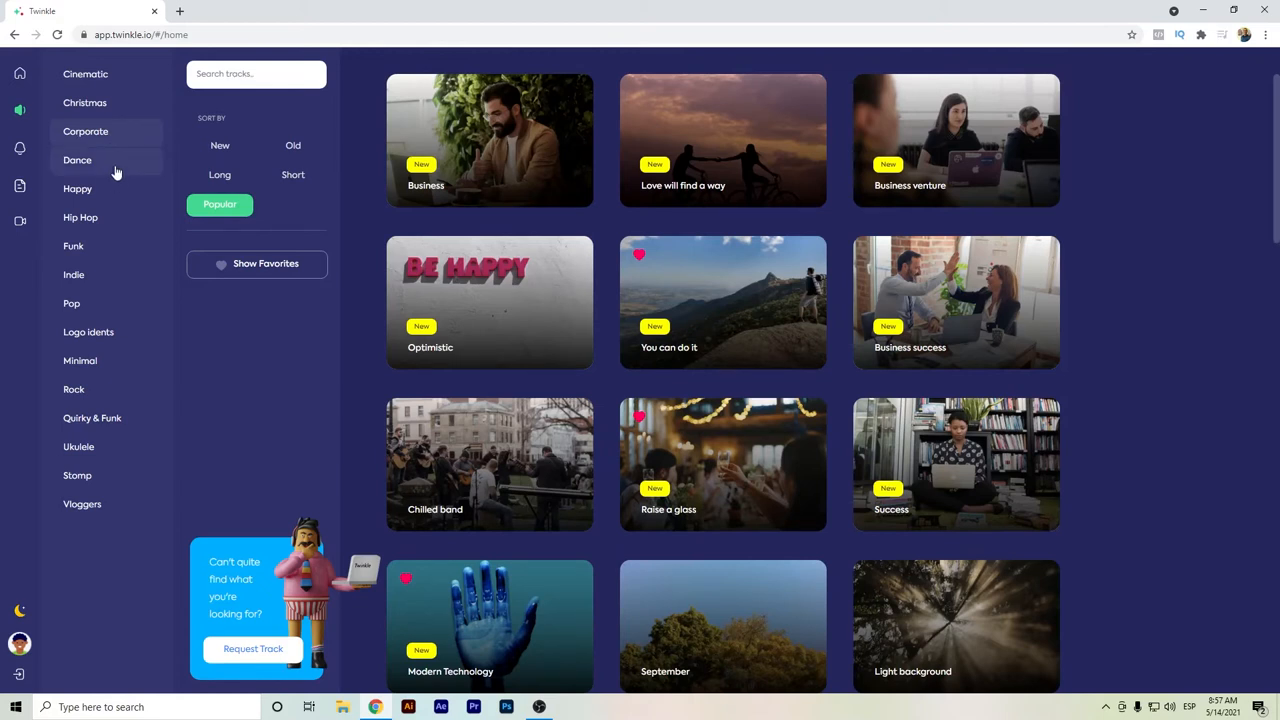
{"action": "left_click", "coordinate": [116, 165]}
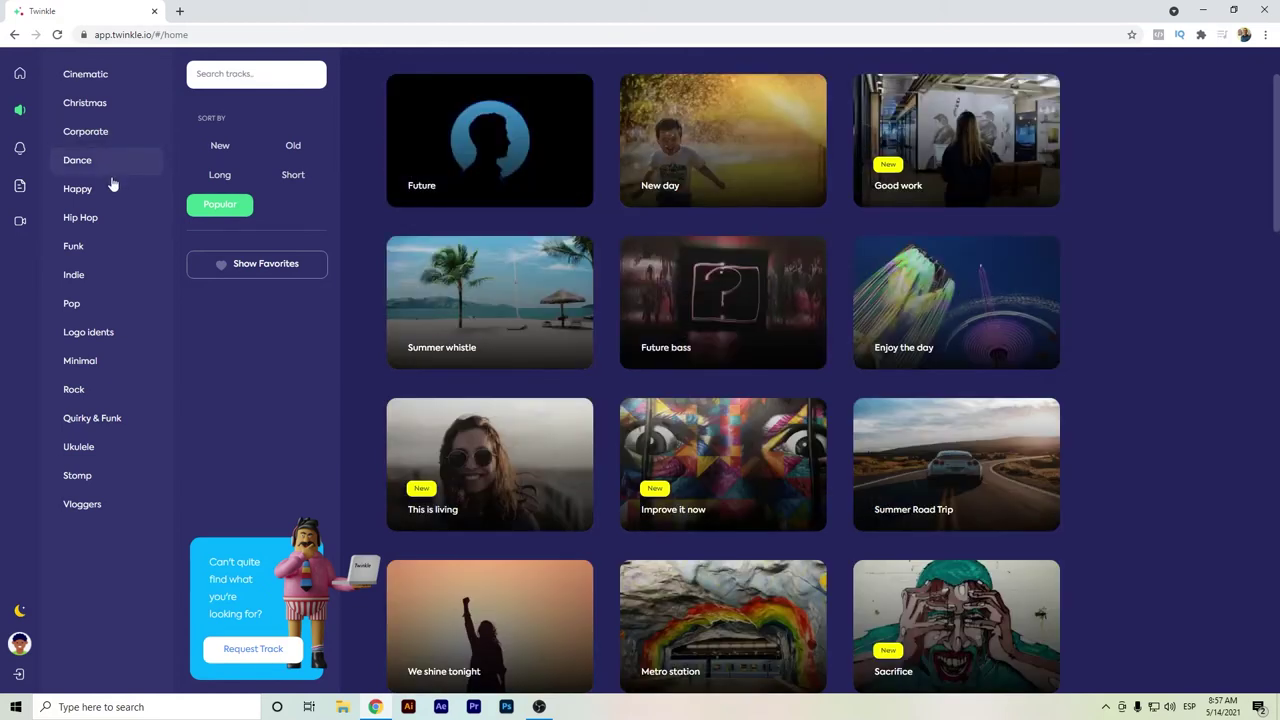
{"action": "left_click", "coordinate": [104, 340]}
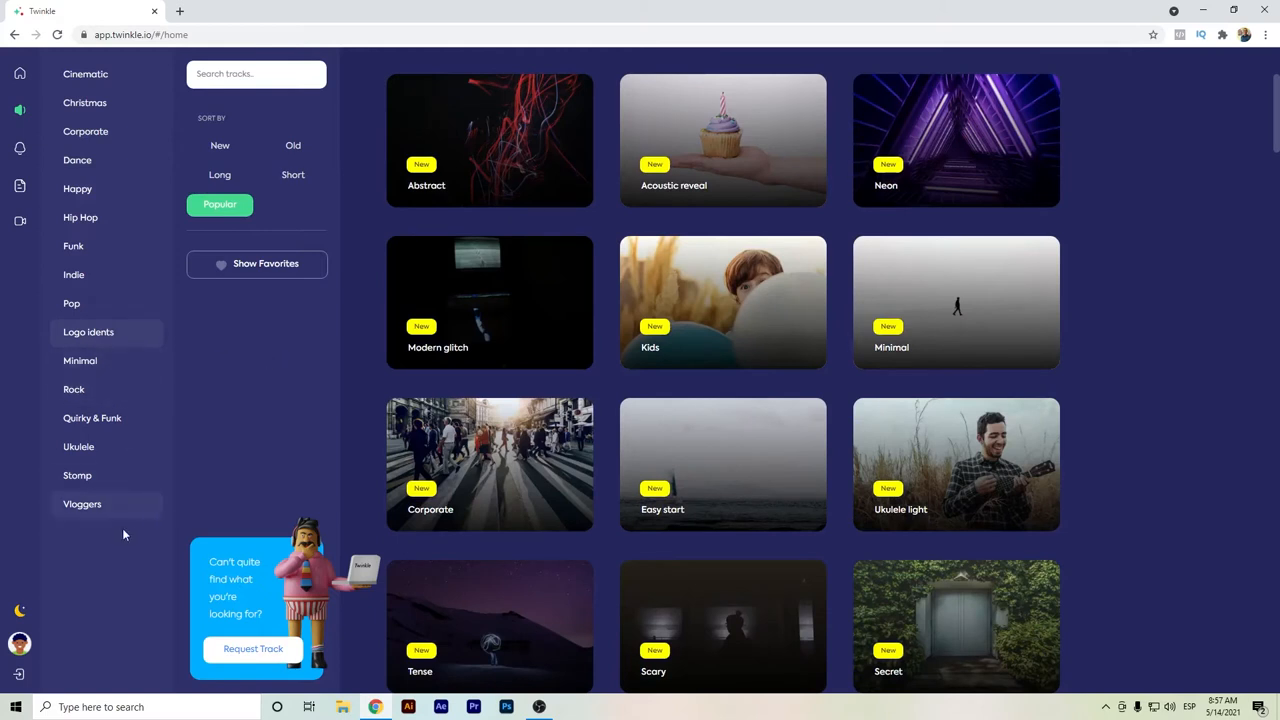
- Browse the Animals sound effects, then show the Male sound effects
{"action": "left_click", "coordinate": [19, 150]}
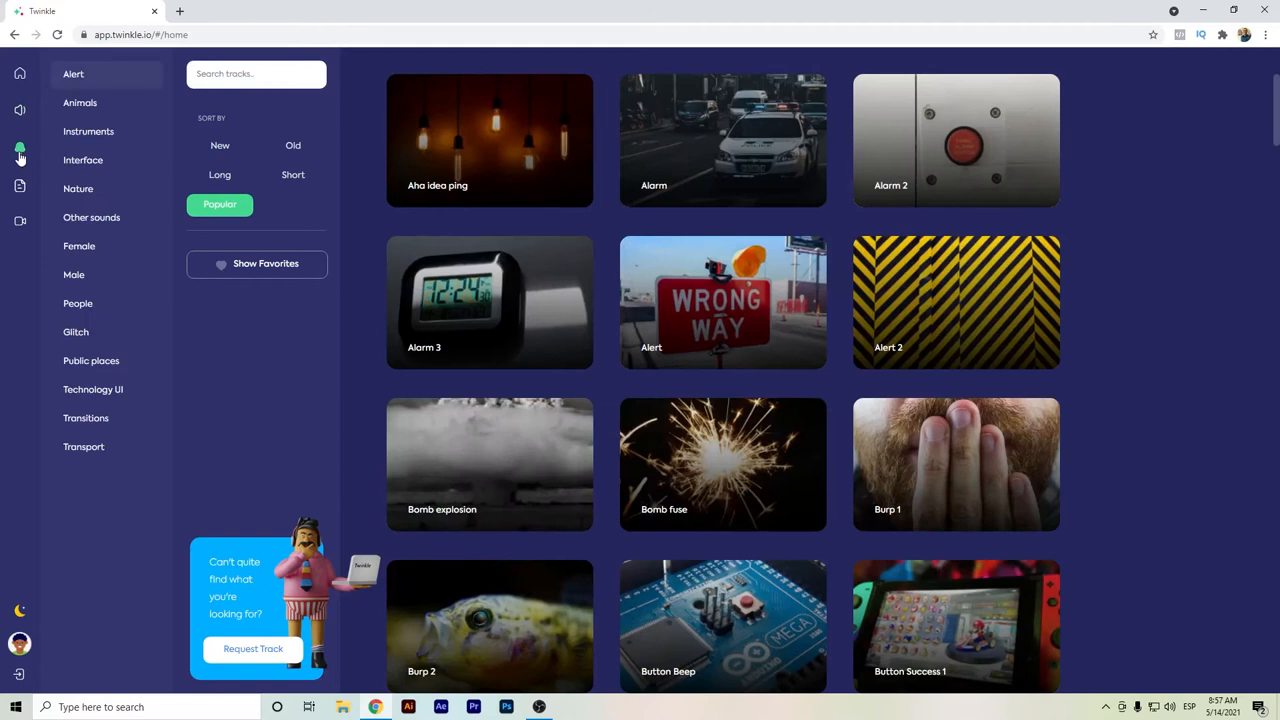
{"action": "left_click", "coordinate": [84, 104]}
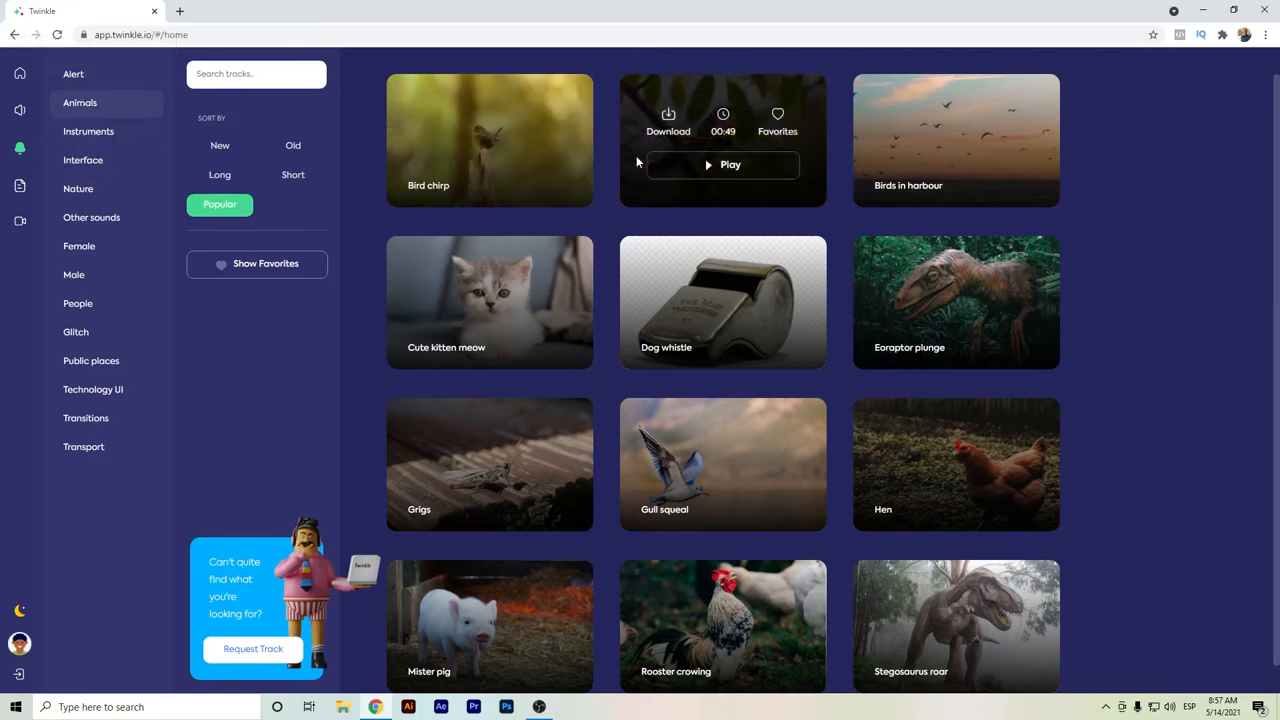
{"action": "scroll", "coordinate": [603, 214], "scroll_direction": "down", "scroll_amount": 1}
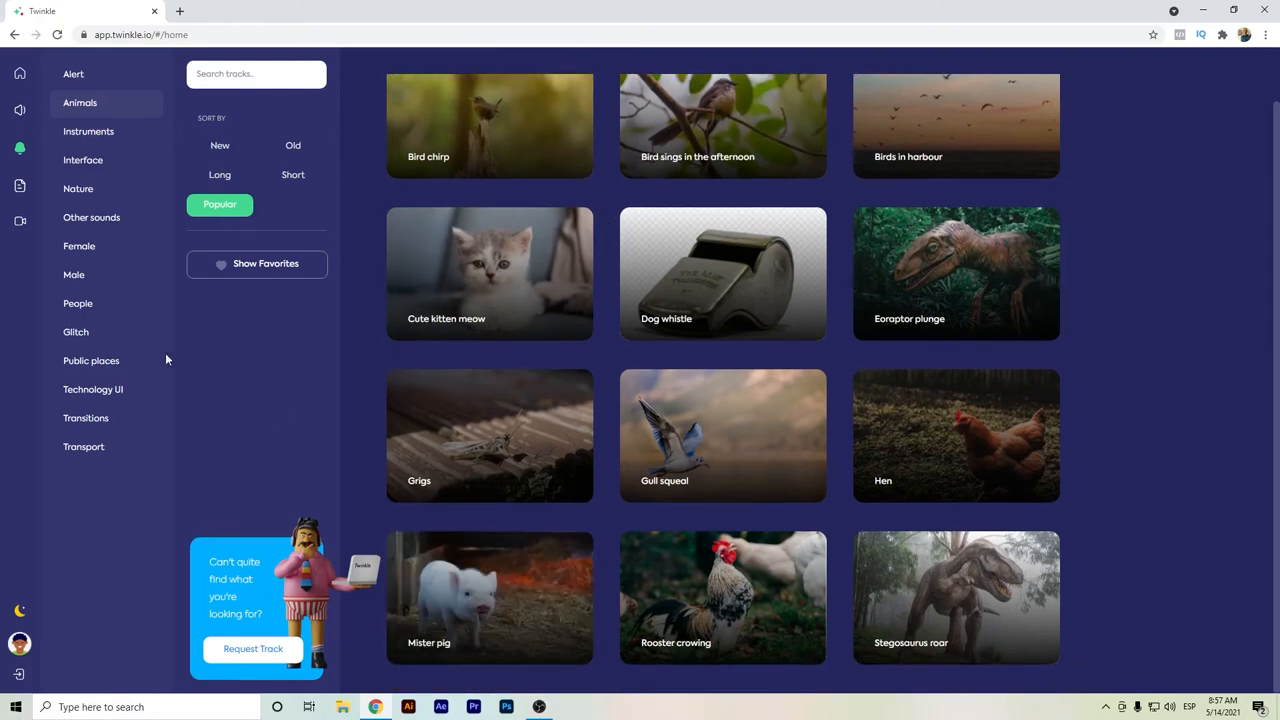
{"action": "left_click", "coordinate": [124, 276]}
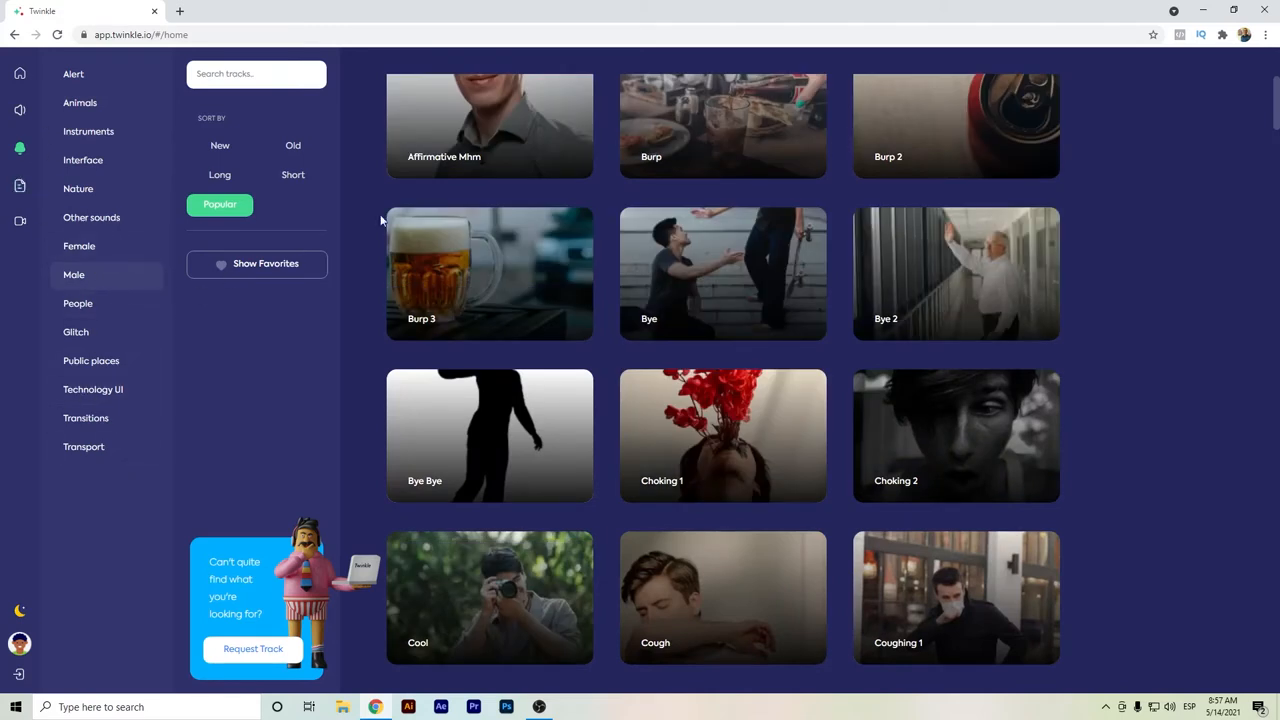
{"action": "scroll", "coordinate": [547, 178], "scroll_direction": "up", "scroll_amount": 1}
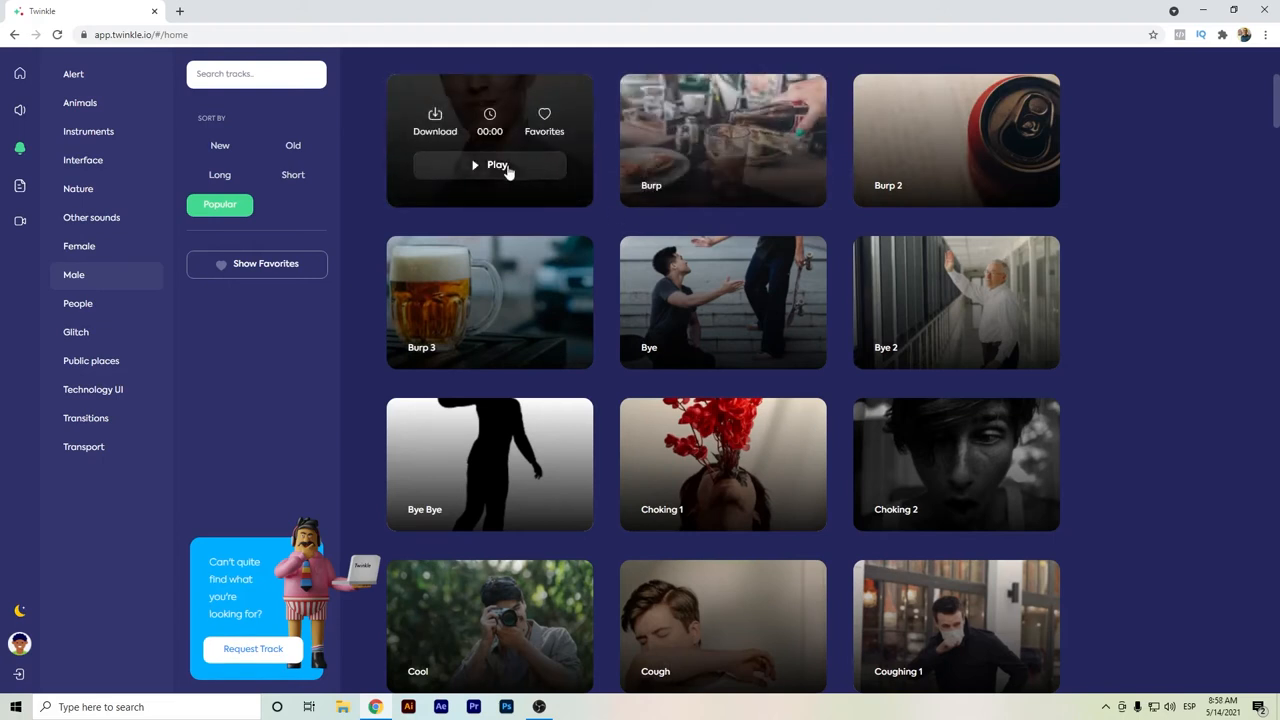
- Preview Affirmative Mhm, Bye, Cool, Crazy laughs and Eating - Raw Vegetable 1, then show People sounds
{"action": "left_click", "coordinate": [508, 170]}
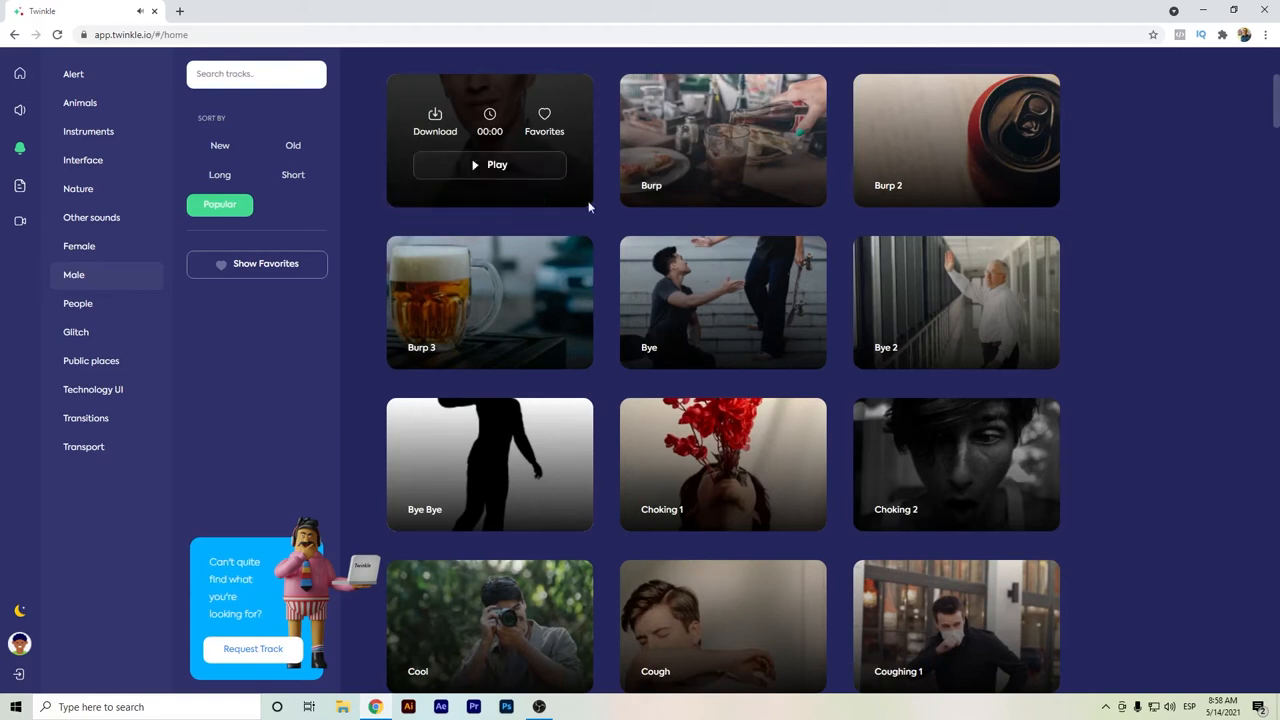
{"action": "left_click", "coordinate": [708, 332]}
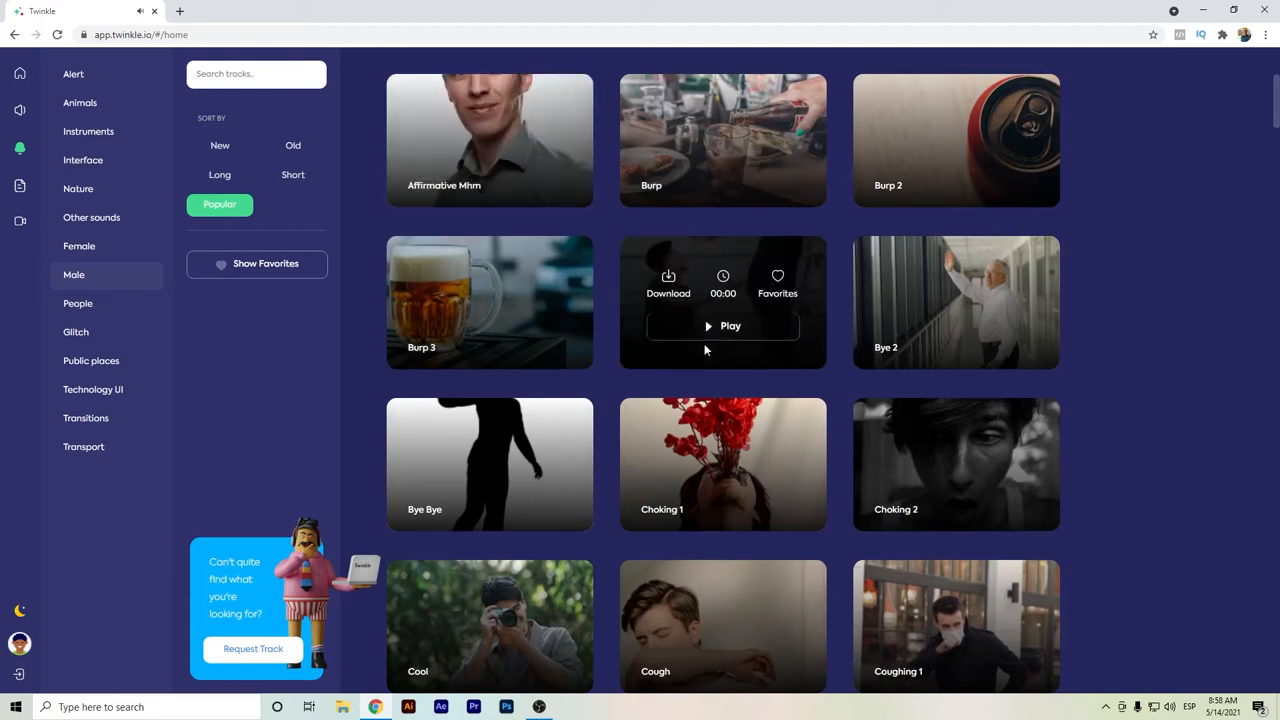
{"action": "scroll", "coordinate": [704, 343], "scroll_direction": "down", "scroll_amount": 2}
{"action": "scroll", "coordinate": [678, 364], "scroll_direction": "down", "scroll_amount": 2}
{"action": "left_click", "coordinate": [493, 396]}
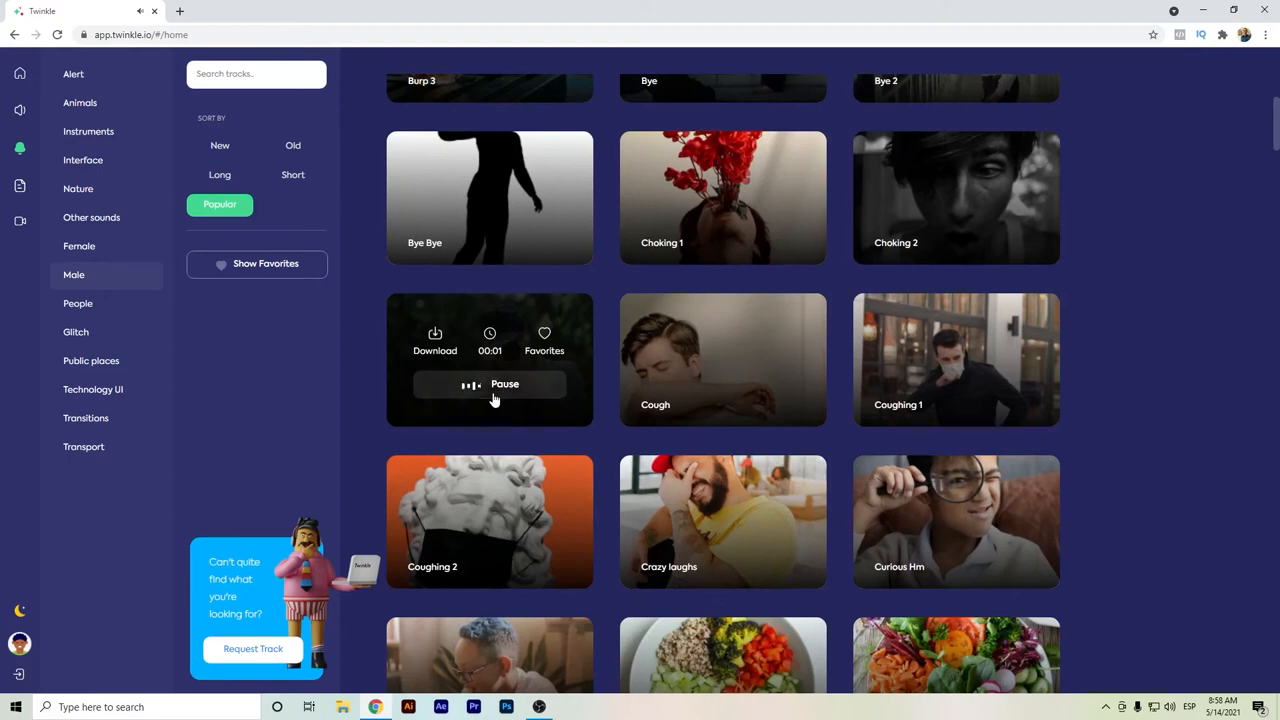
{"action": "scroll", "coordinate": [571, 393], "scroll_direction": "down", "scroll_amount": 2}
{"action": "scroll", "coordinate": [584, 392], "scroll_direction": "down", "scroll_amount": 2}
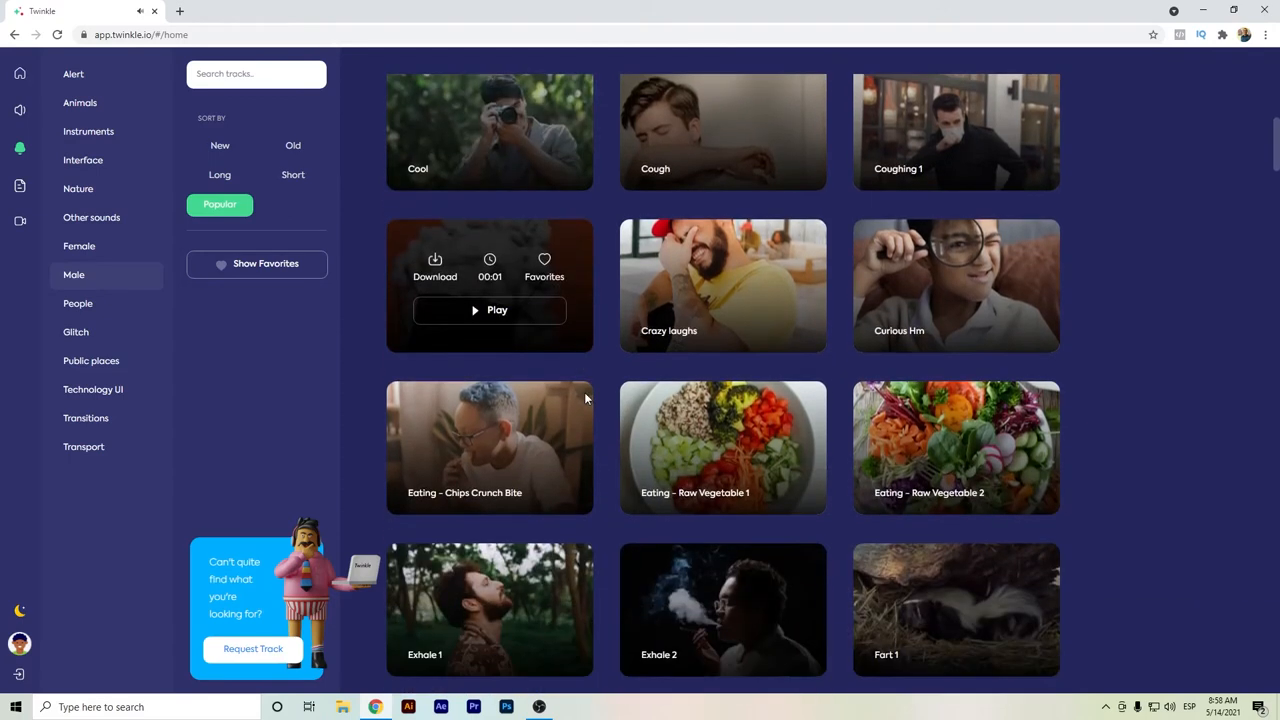
{"action": "left_click", "coordinate": [690, 280]}
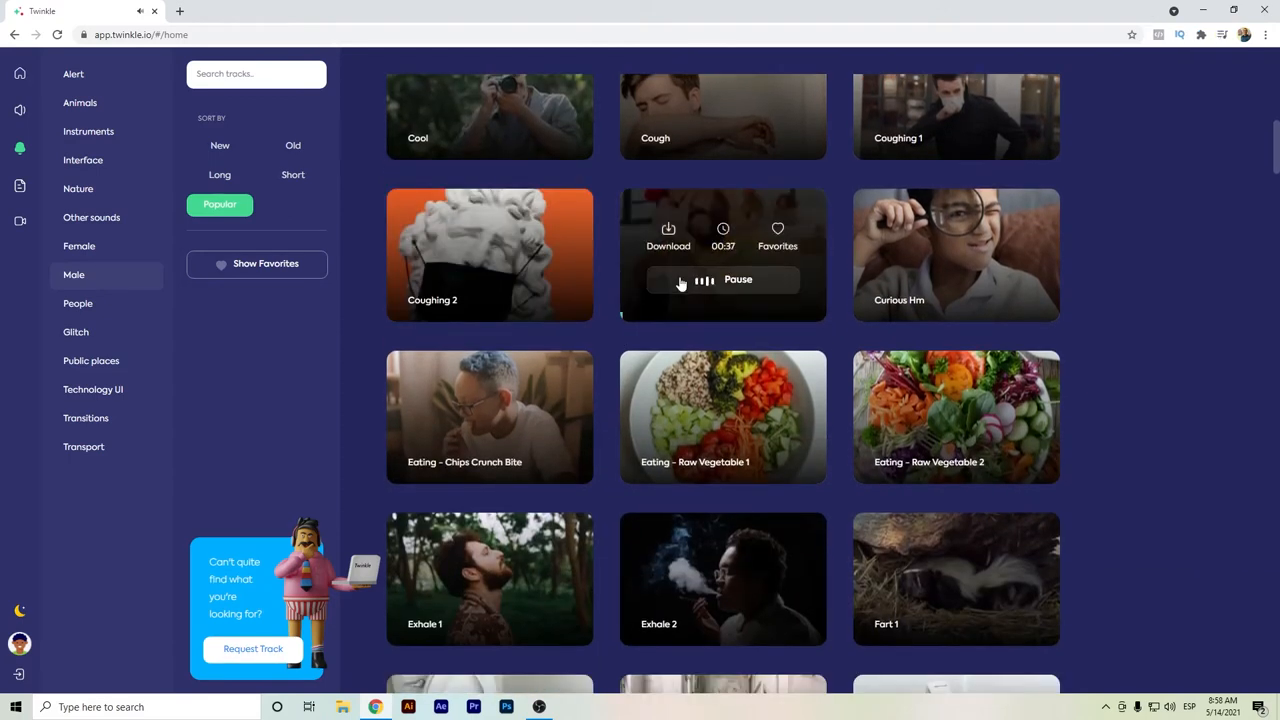
{"action": "scroll", "coordinate": [597, 284], "scroll_direction": "down", "scroll_amount": 1}
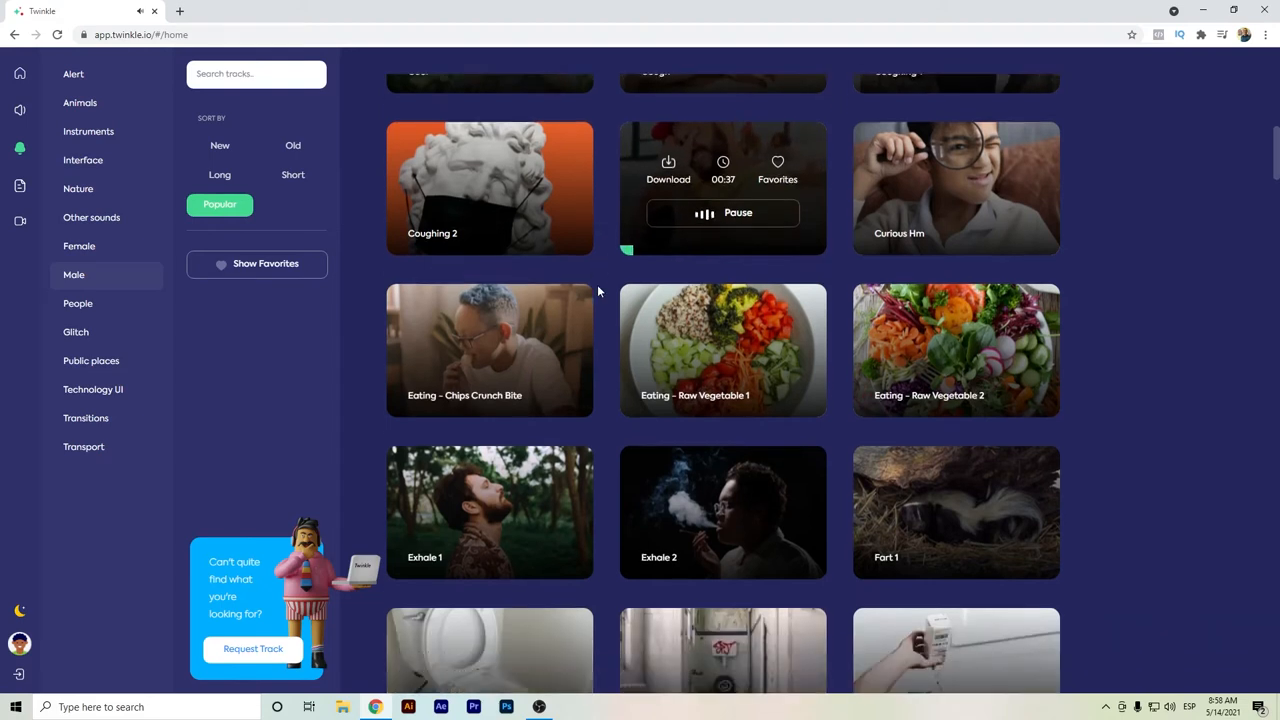
{"action": "scroll", "coordinate": [597, 289], "scroll_direction": "down", "scroll_amount": 1}
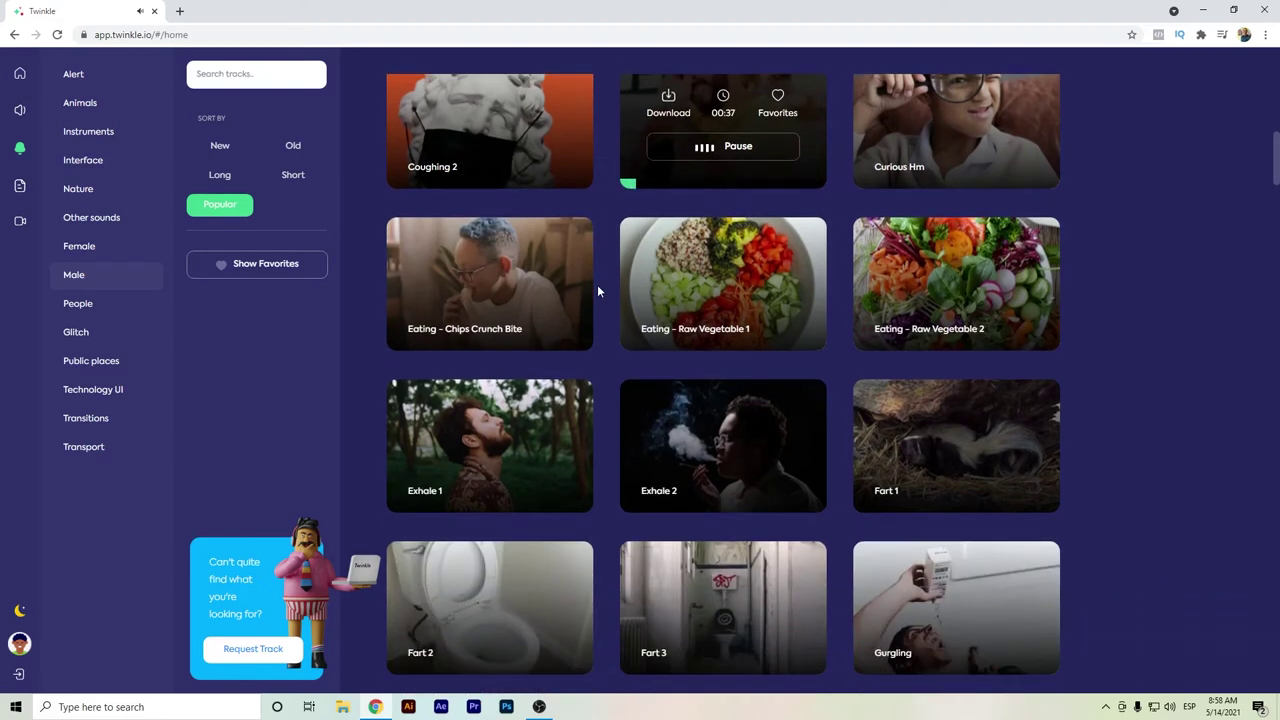
{"action": "left_click", "coordinate": [700, 148]}
{"action": "left_click", "coordinate": [660, 312]}
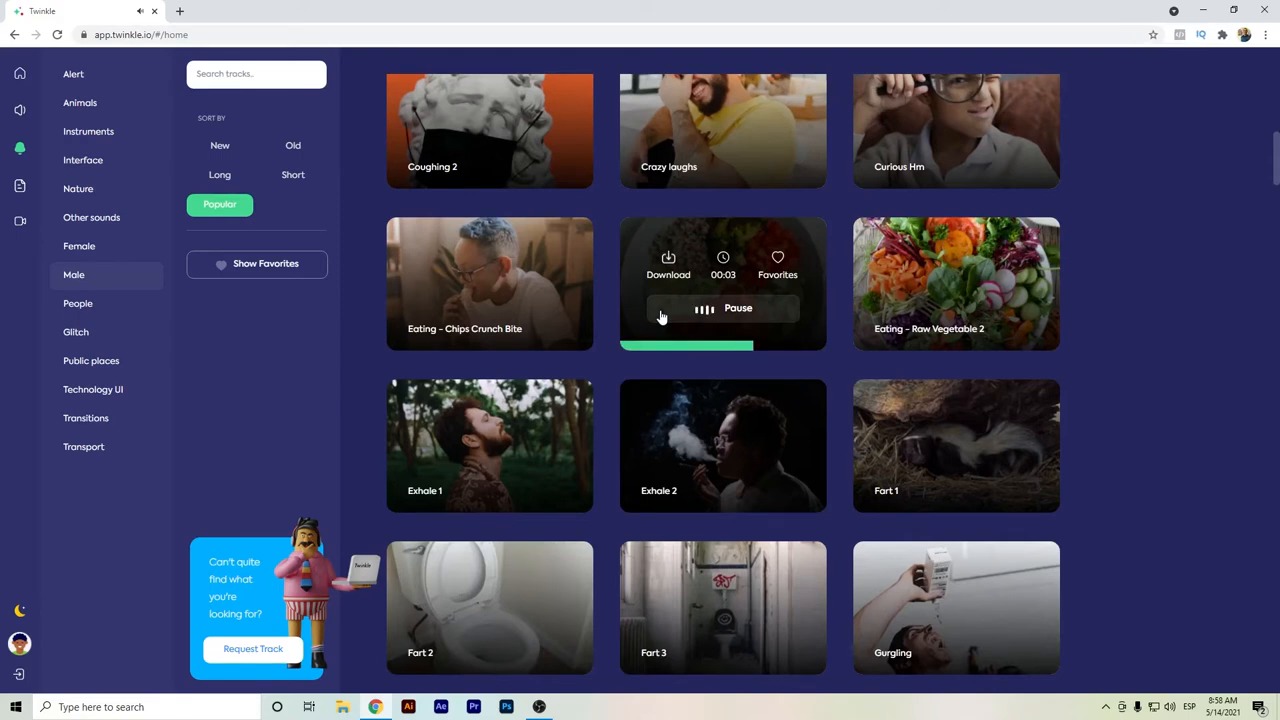
{"action": "left_click", "coordinate": [122, 308]}
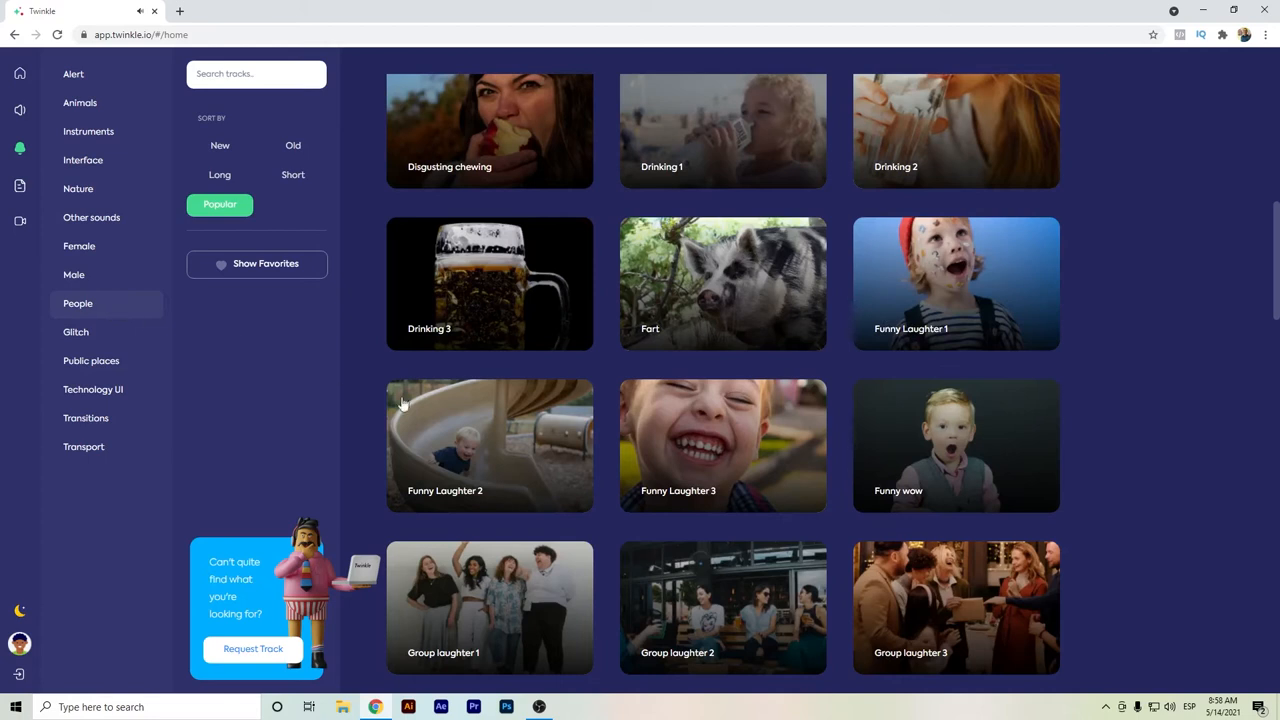
{"action": "scroll", "coordinate": [500, 350], "scroll_direction": "up", "scroll_amount": 5}
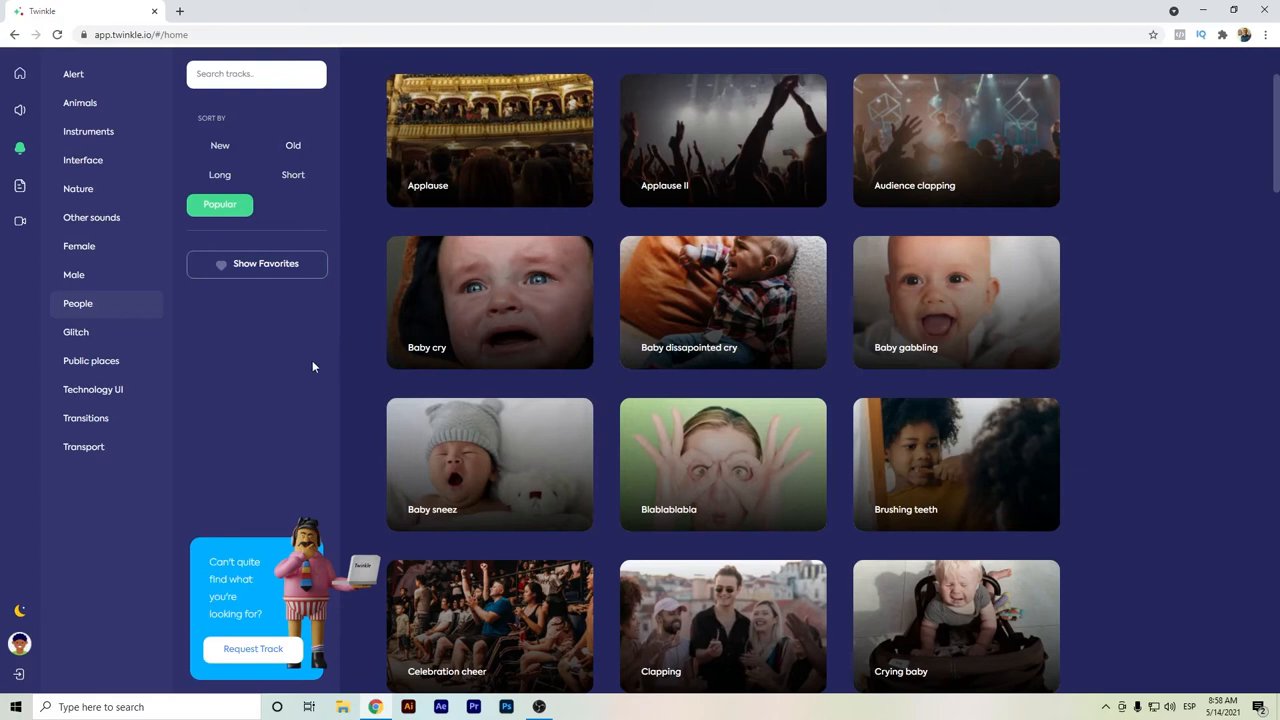
- Show the text-to-speech tool with voice Lily at 100% speed
{"action": "left_click", "coordinate": [20, 186]}
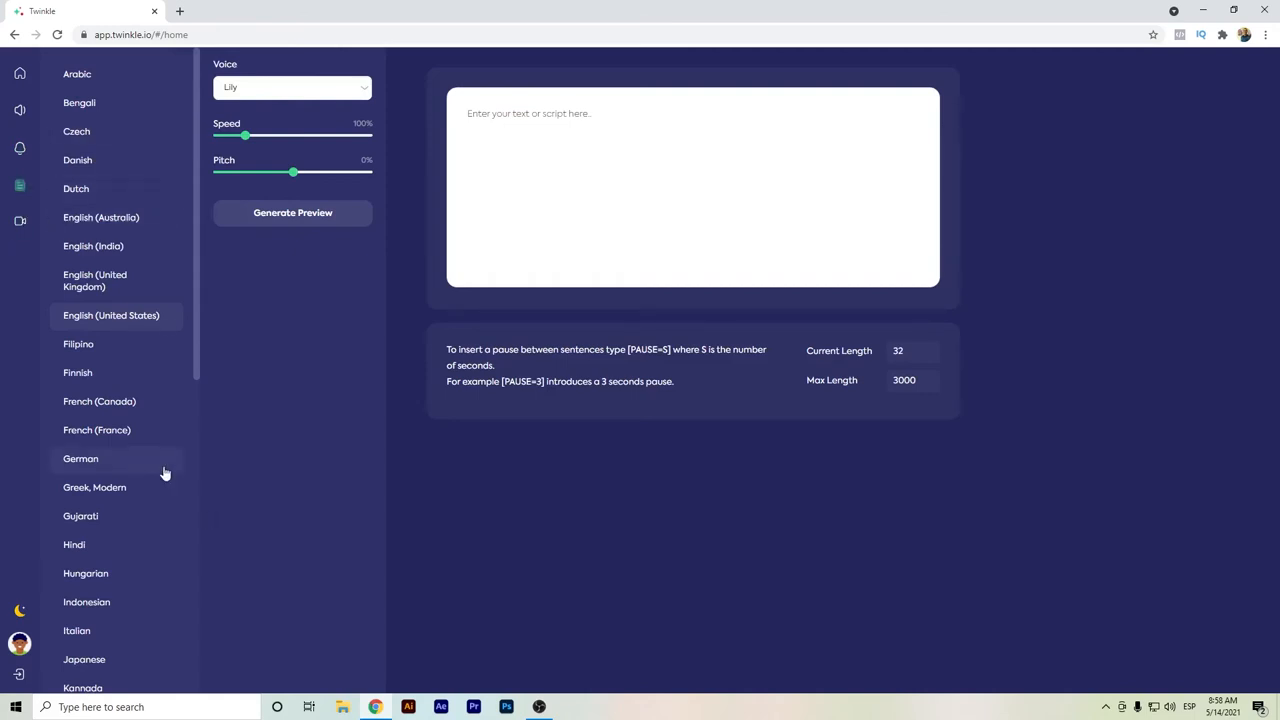
{"action": "scroll", "coordinate": [165, 472], "scroll_direction": "down", "scroll_amount": 3}
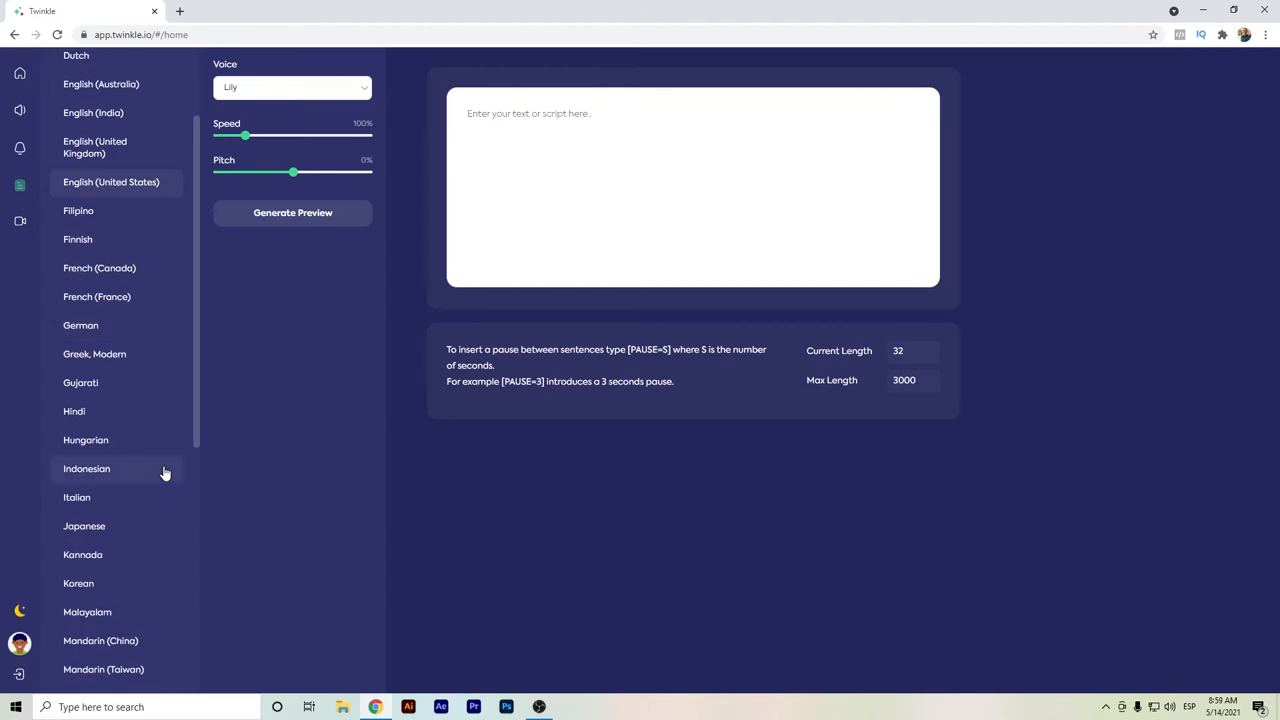
{"action": "scroll", "coordinate": [165, 472], "scroll_direction": "up", "scroll_amount": 3}
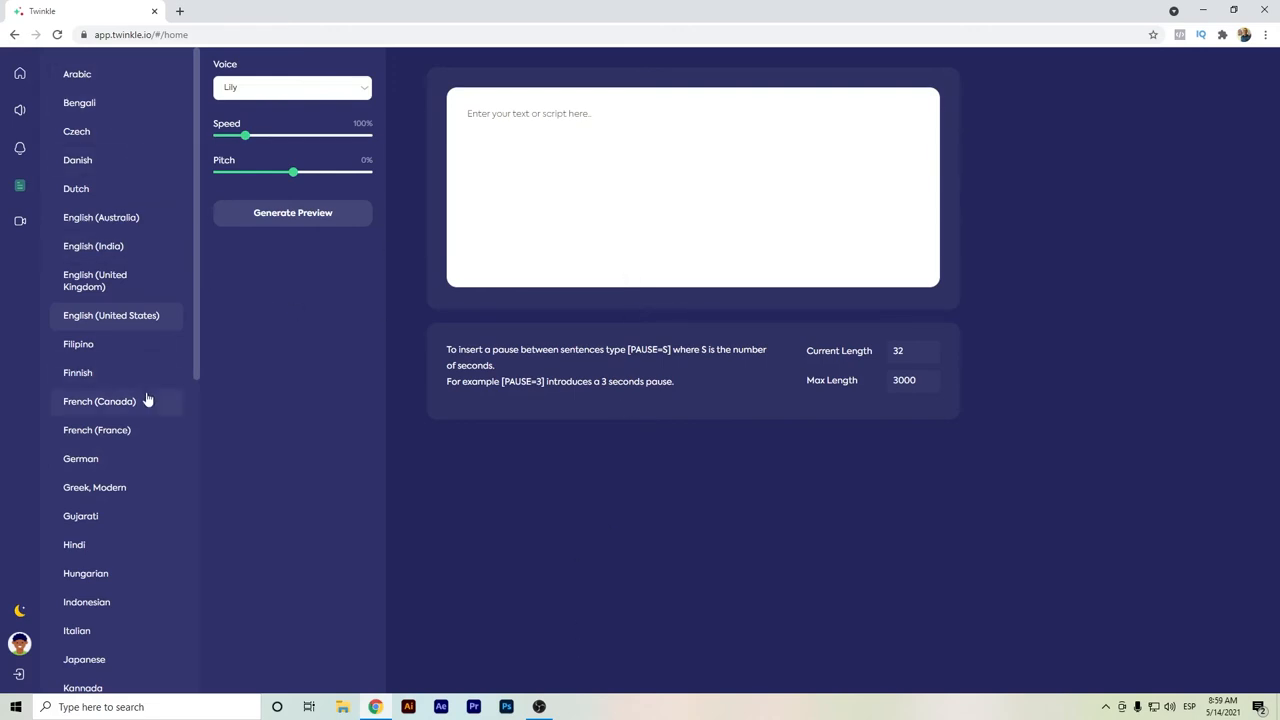
- Generate and play a preview of 'This is an example of text to speech', then show visual effects
{"action": "left_click", "coordinate": [18, 222]}
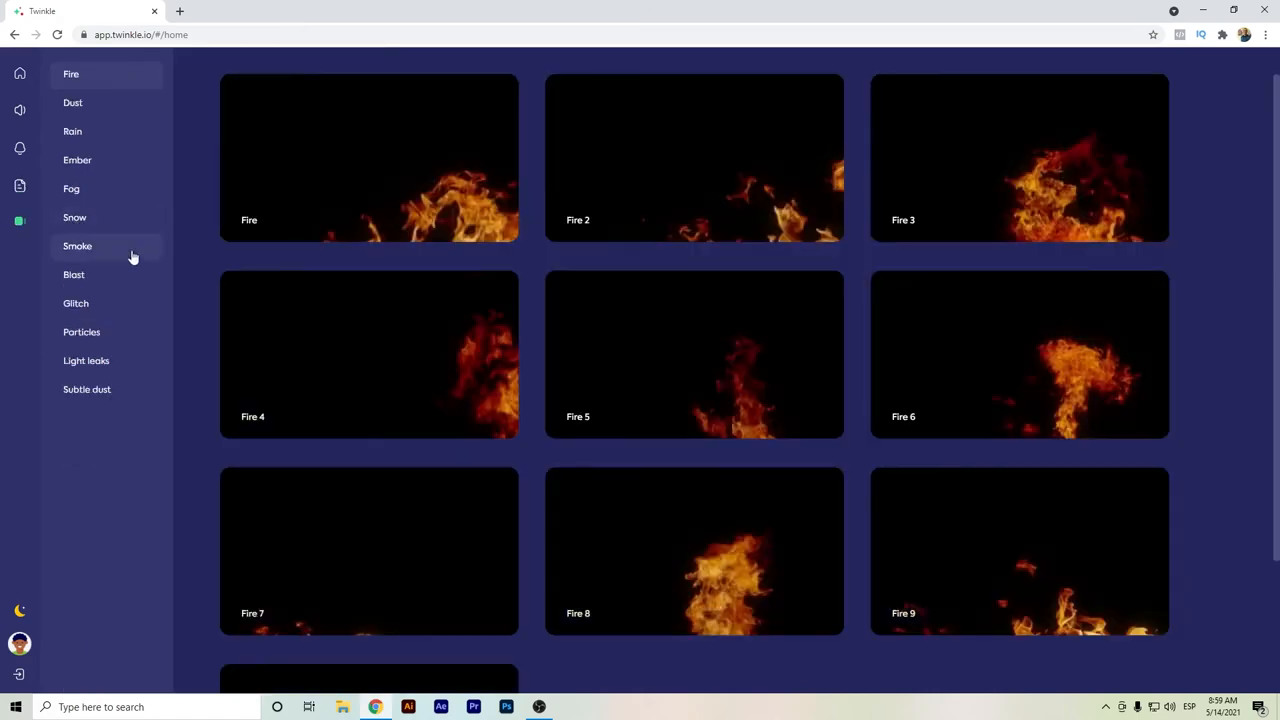
{"action": "left_click", "coordinate": [19, 186]}
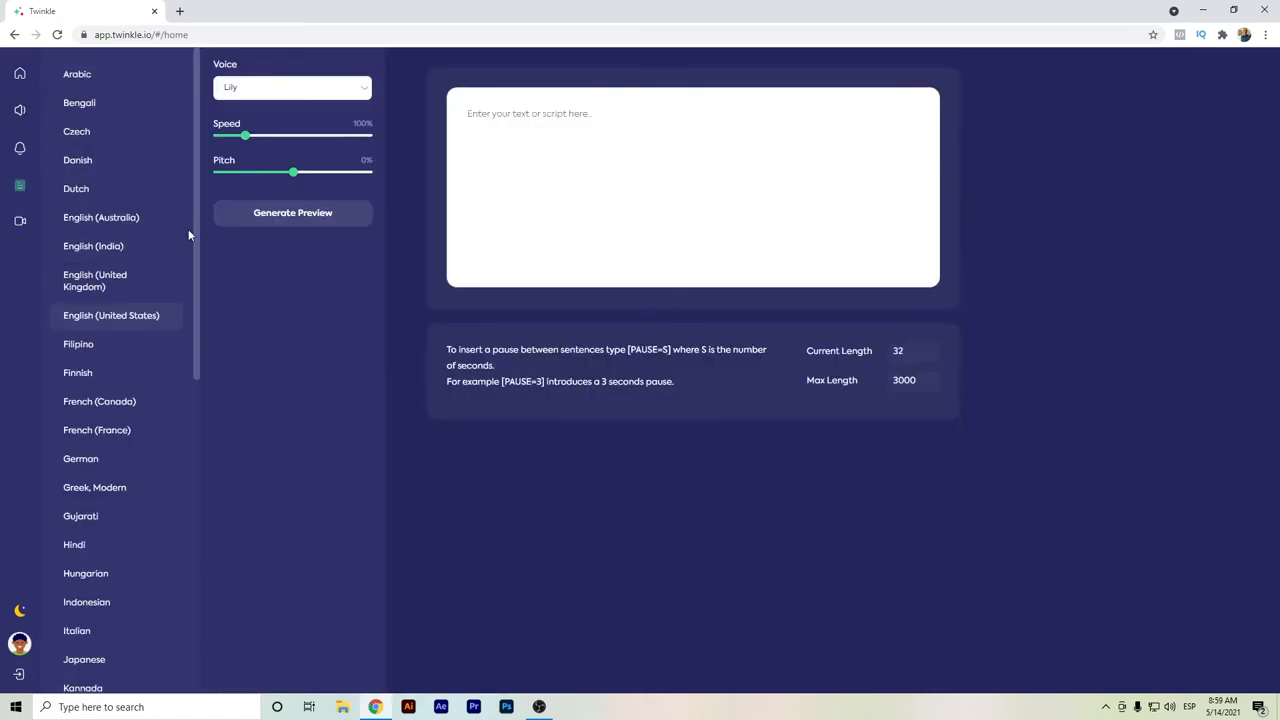
{"action": "left_click", "coordinate": [481, 166]}
{"action": "type", "text": "This is an "}
{"action": "type", "text": "example of "}
{"action": "type", "text": "text to speech"}
{"action": "left_click", "coordinate": [288, 216]}
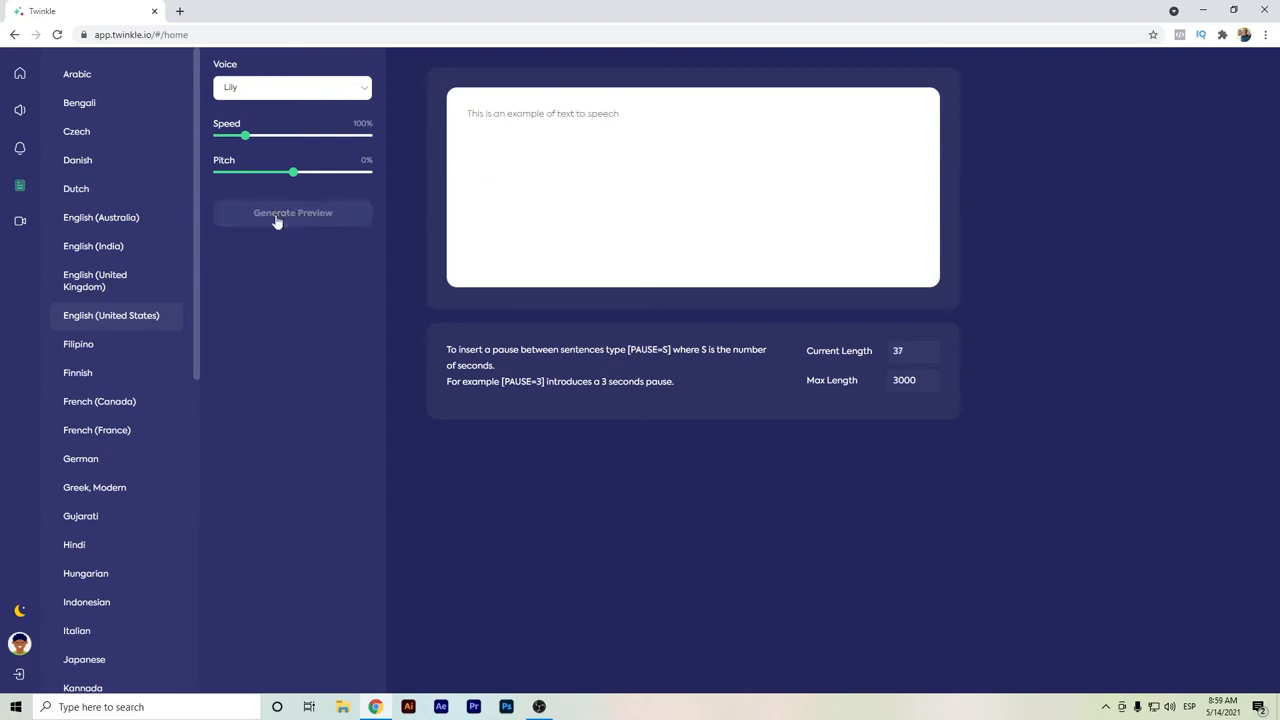
{"action": "left_click", "coordinate": [226, 311]}
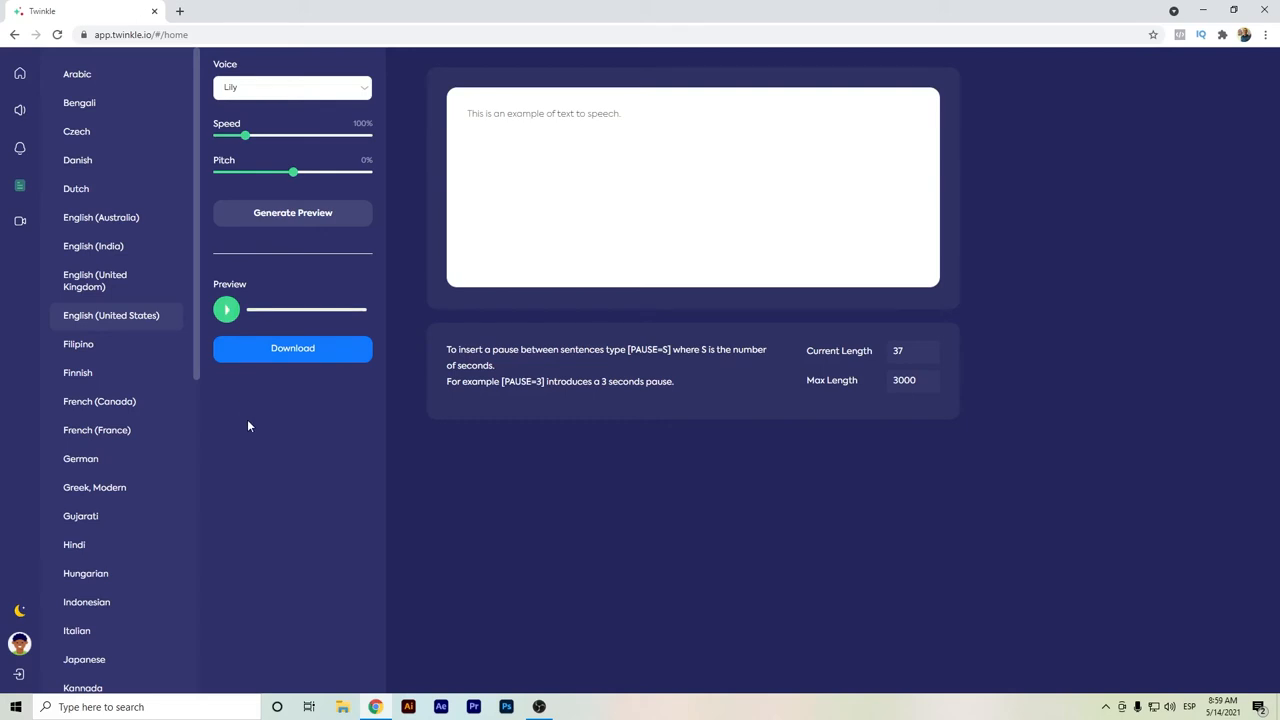
{"action": "left_click", "coordinate": [19, 221]}
{"action": "scroll", "coordinate": [460, 185], "scroll_direction": "down", "scroll_amount": 3}
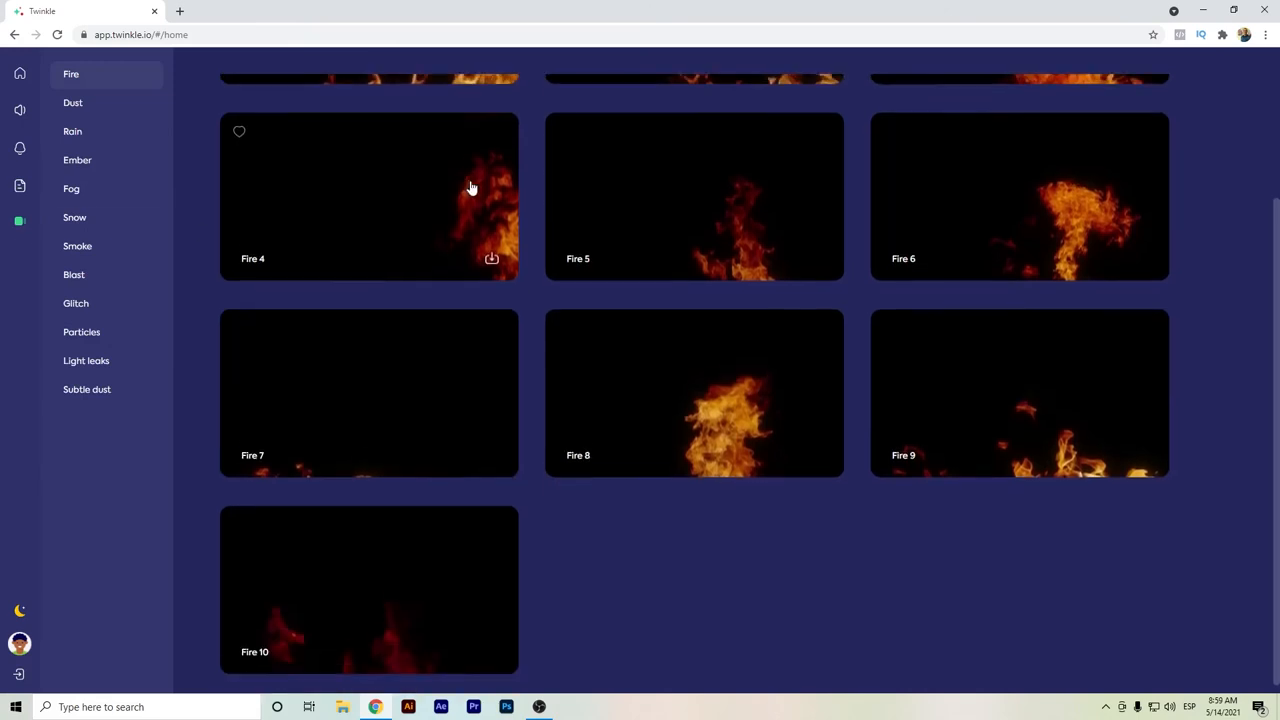
{"action": "scroll", "coordinate": [320, 290], "scroll_direction": "up", "scroll_amount": 3}
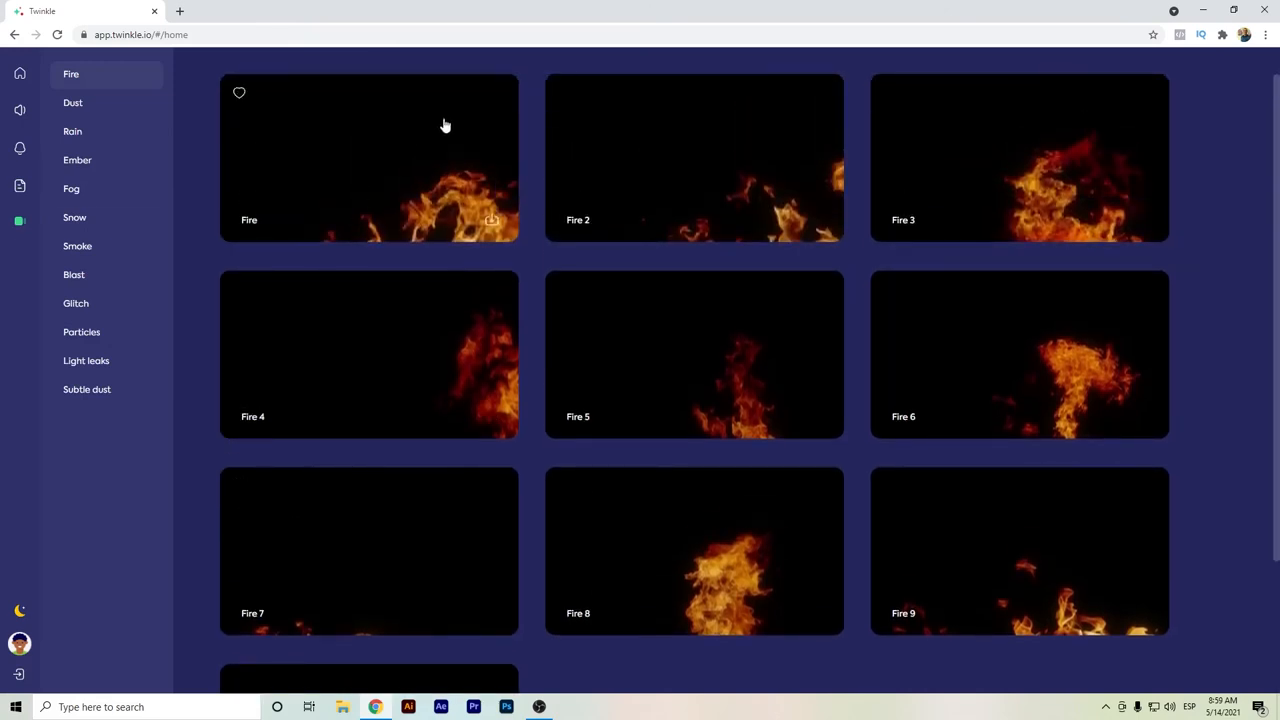
- Browse the Dust, Rain, Ember, Fog and Smoke visual effect categories
{"action": "left_click", "coordinate": [73, 103]}
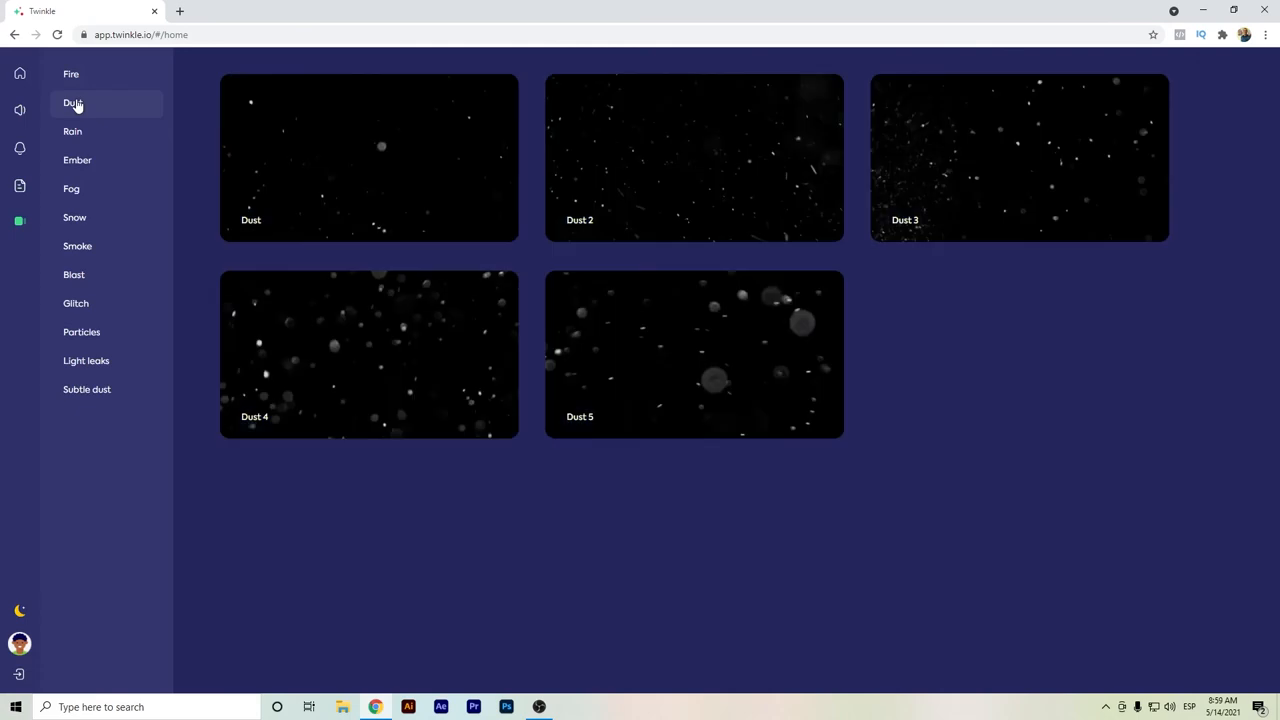
{"action": "left_click", "coordinate": [73, 131]}
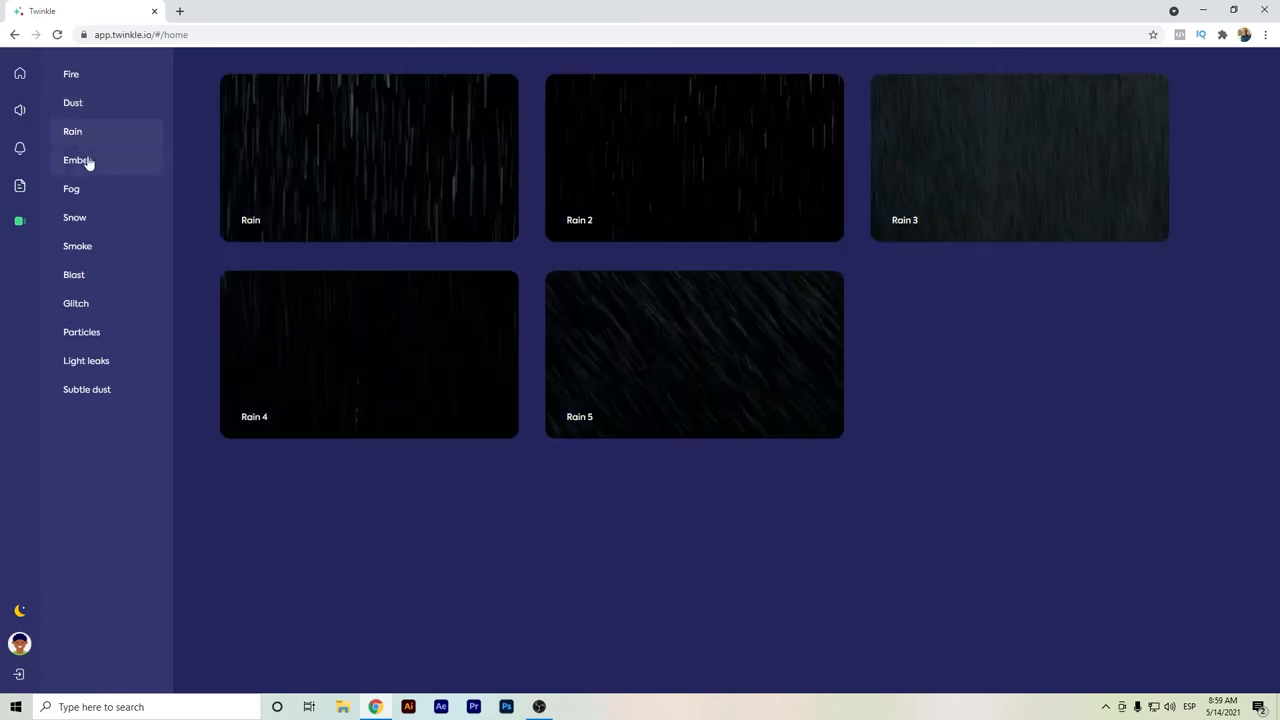
{"action": "left_click", "coordinate": [77, 160]}
{"action": "left_click", "coordinate": [71, 189]}
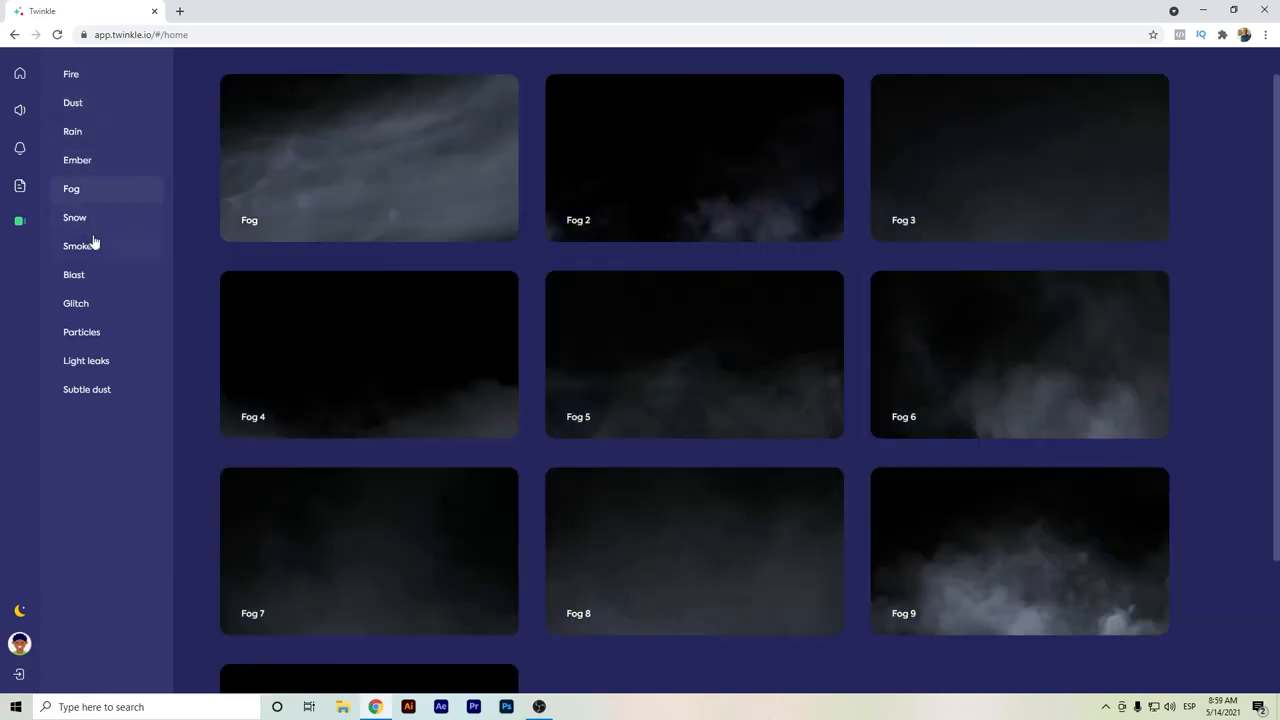
{"action": "left_click", "coordinate": [80, 246]}
{"action": "mouse_move", "coordinate": [369, 354]}
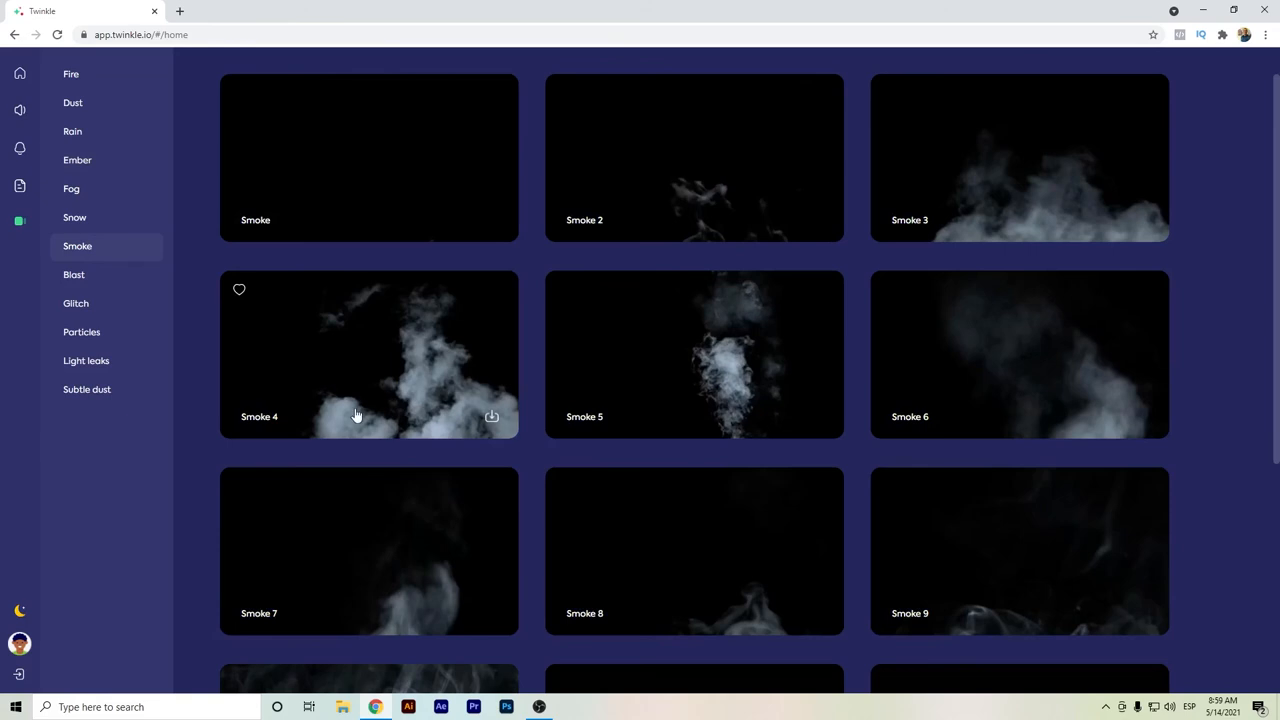
- Browse Blast, Particles, Light leaks and Subtle dust, then show the account and license page
{"action": "left_click", "coordinate": [73, 274]}
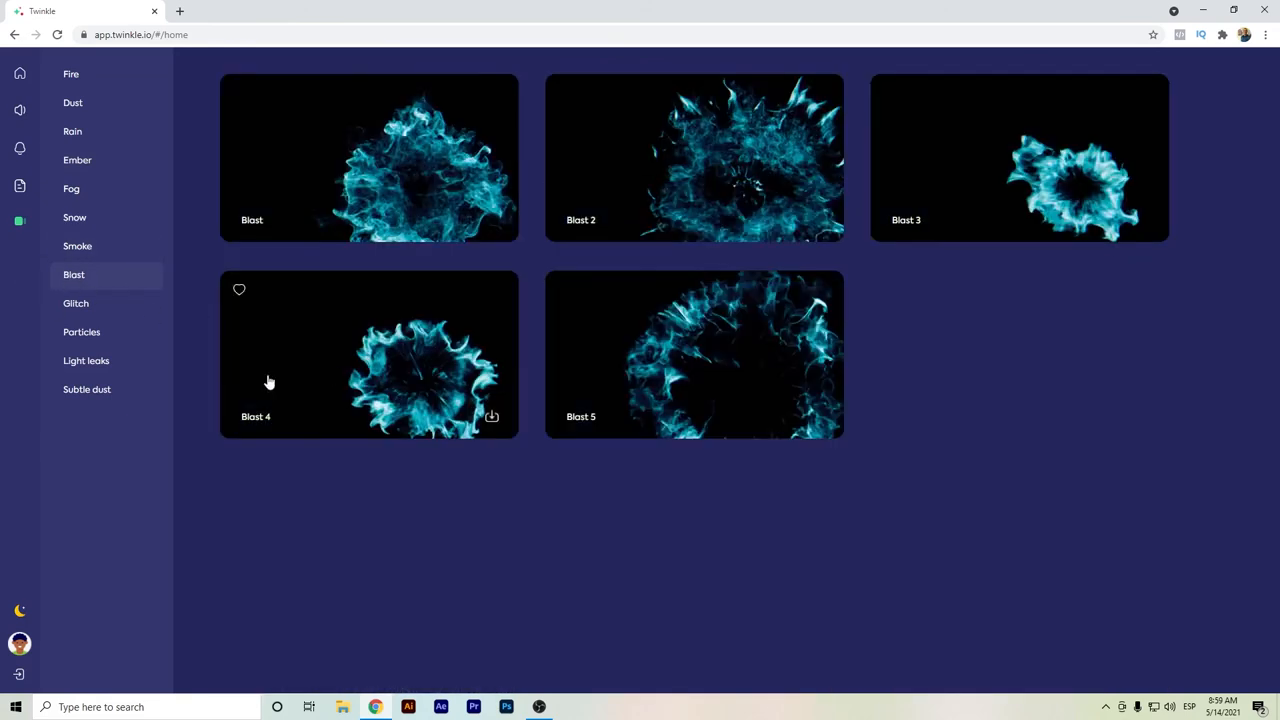
{"action": "left_click", "coordinate": [81, 332]}
{"action": "left_click", "coordinate": [86, 360]}
{"action": "left_click", "coordinate": [87, 389]}
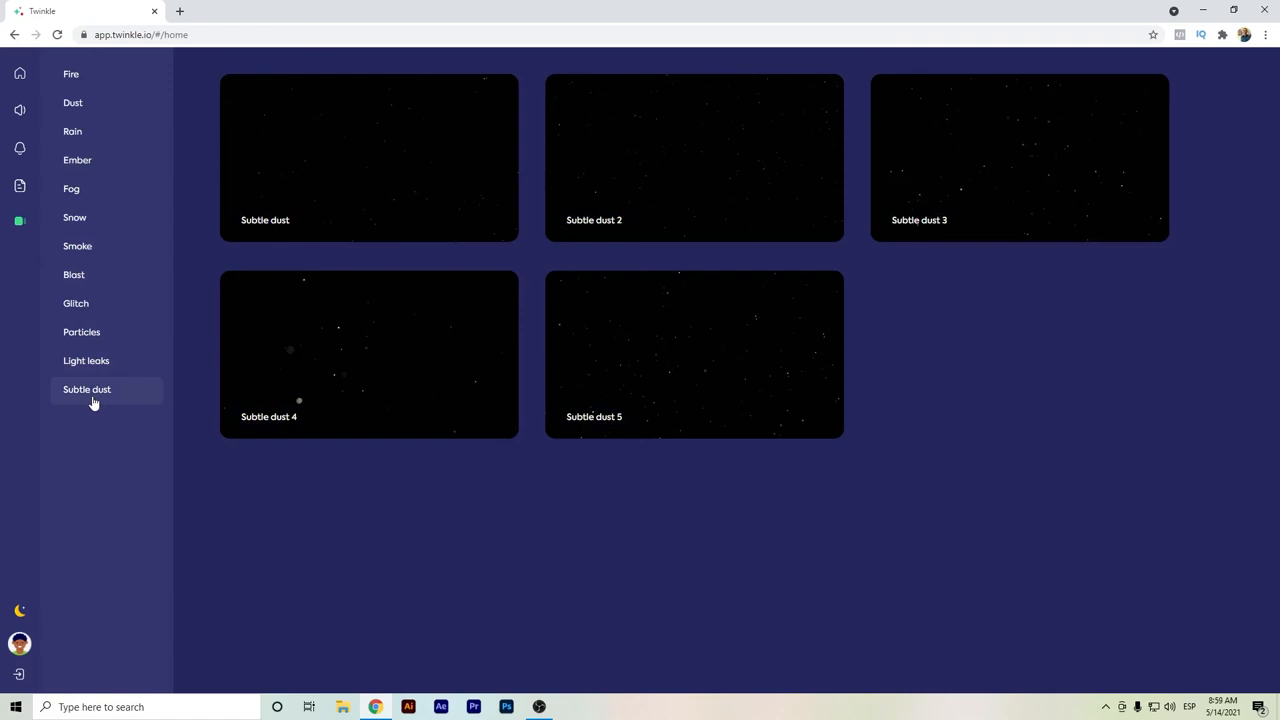
{"action": "left_click", "coordinate": [20, 644]}
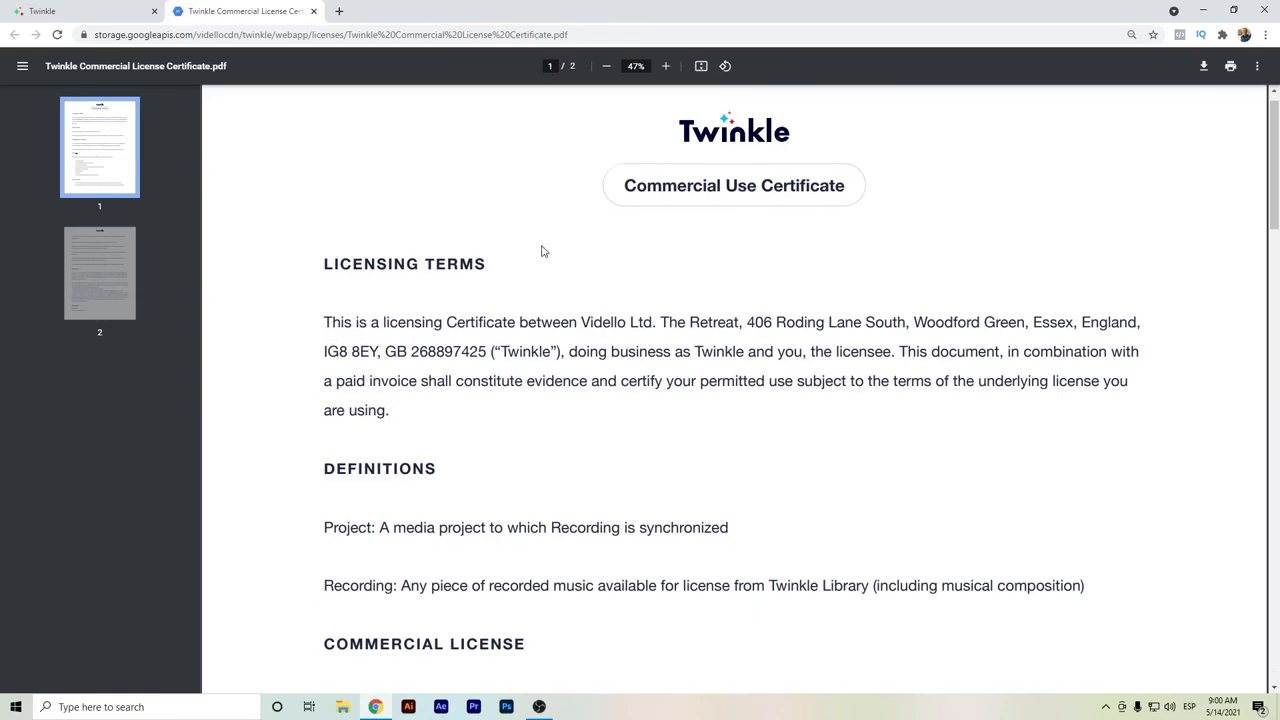
{"action": "scroll", "coordinate": [540, 250], "scroll_direction": "down", "scroll_amount": 5}
{"action": "scroll", "coordinate": [540, 250], "scroll_direction": "down", "scroll_amount": 5}
{"action": "scroll", "coordinate": [540, 250], "scroll_direction": "down", "scroll_amount": 5}
{"action": "scroll", "coordinate": [543, 250], "scroll_direction": "down", "scroll_amount": 5}
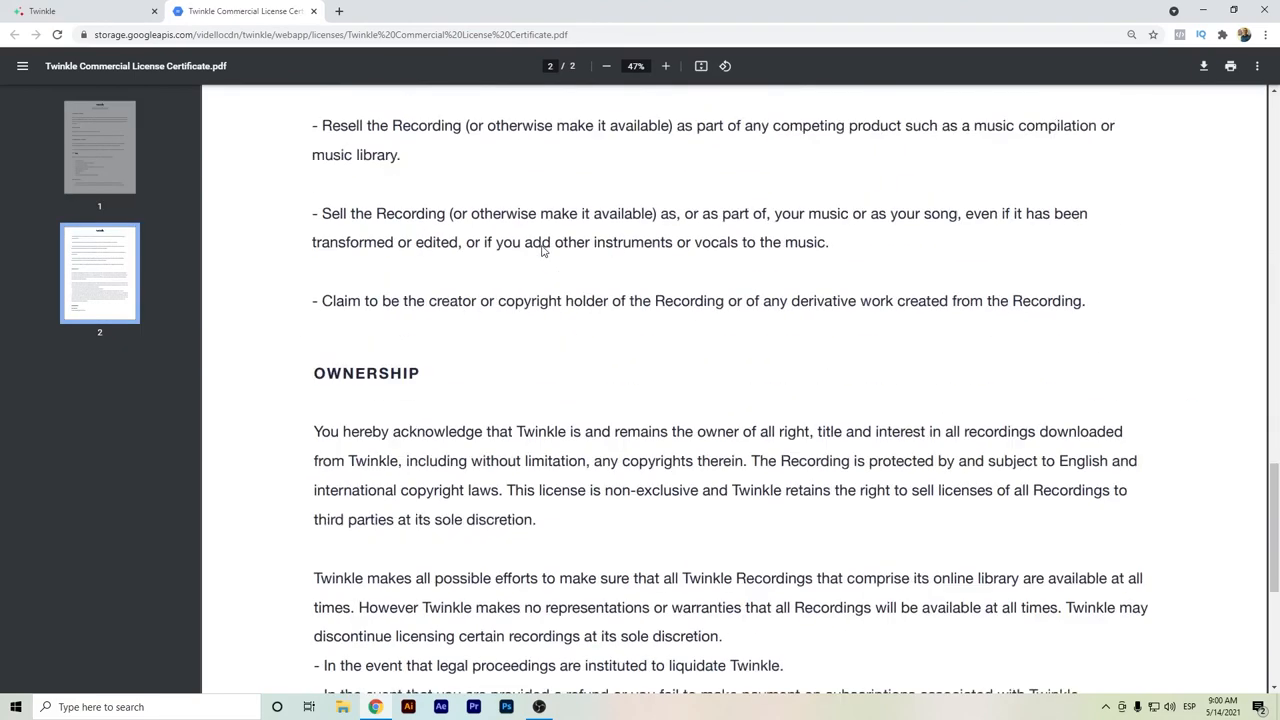
{"action": "scroll", "coordinate": [543, 250], "scroll_direction": "down", "scroll_amount": 5}
- Return from the Commercial Use Certificate PDF to the Twinkle account page
{"action": "left_click", "coordinate": [42, 11]}
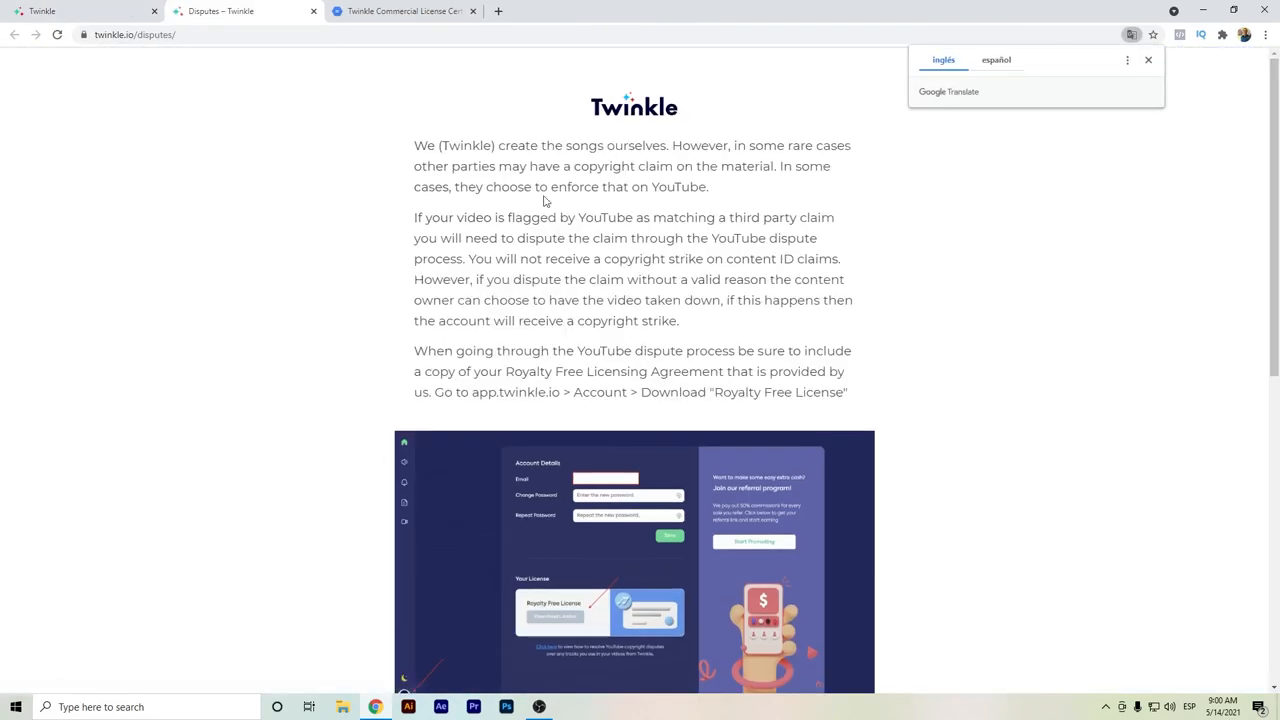
- Dismiss the translation offer on the YouTube copyright disputes guide
{"action": "left_click", "coordinate": [1148, 60]}
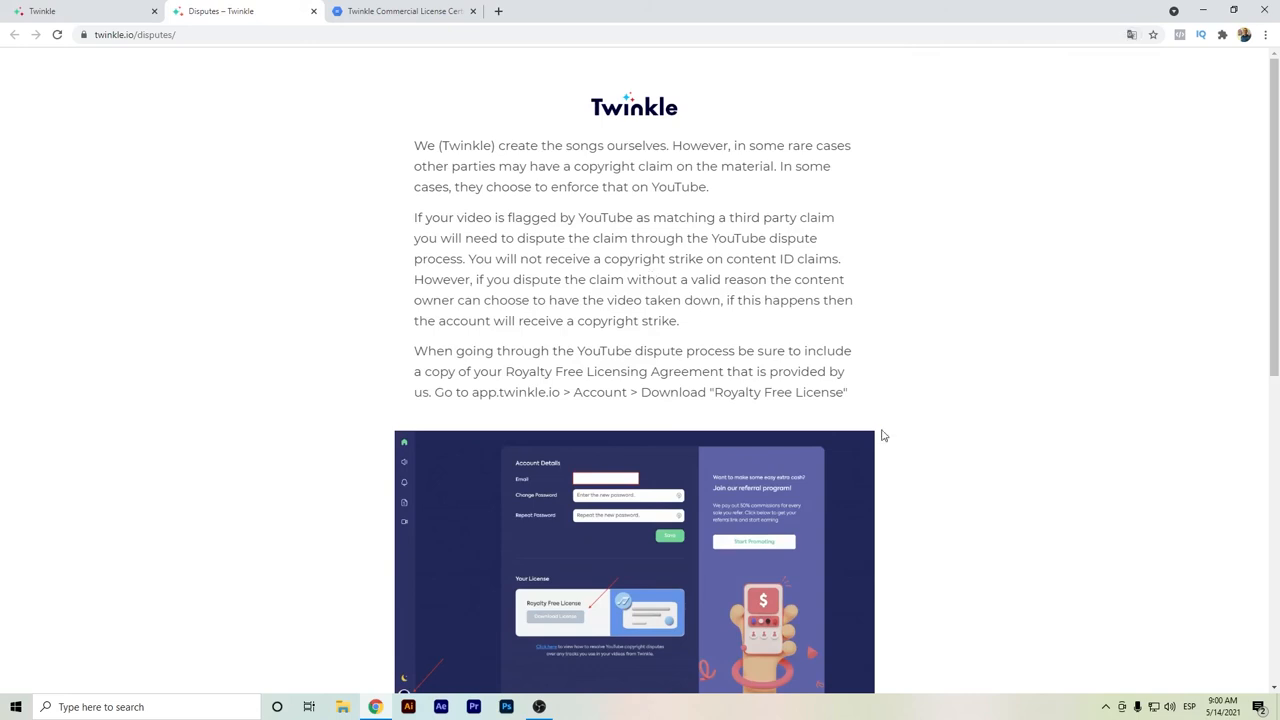
{"action": "scroll", "coordinate": [881, 435], "scroll_direction": "down", "scroll_amount": 5}
{"action": "scroll", "coordinate": [600, 300], "scroll_direction": "down", "scroll_amount": 4}
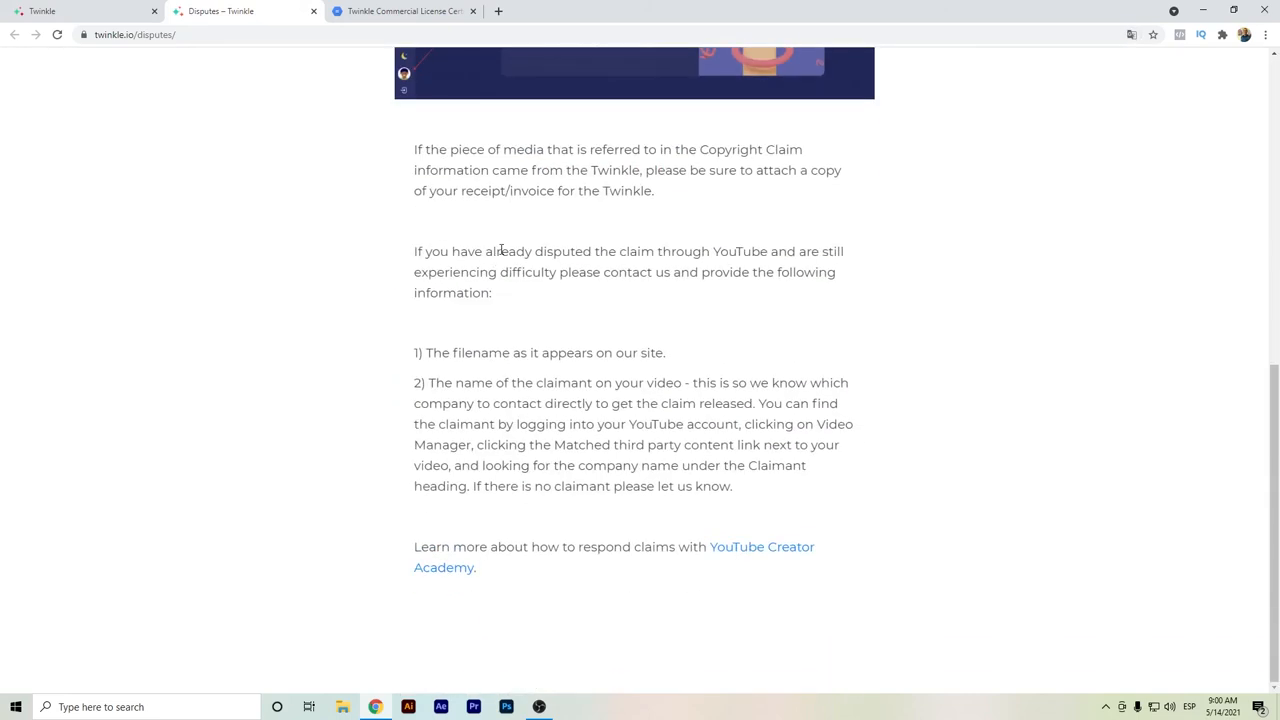
{"action": "scroll", "coordinate": [659, 358], "scroll_direction": "up", "scroll_amount": 10}
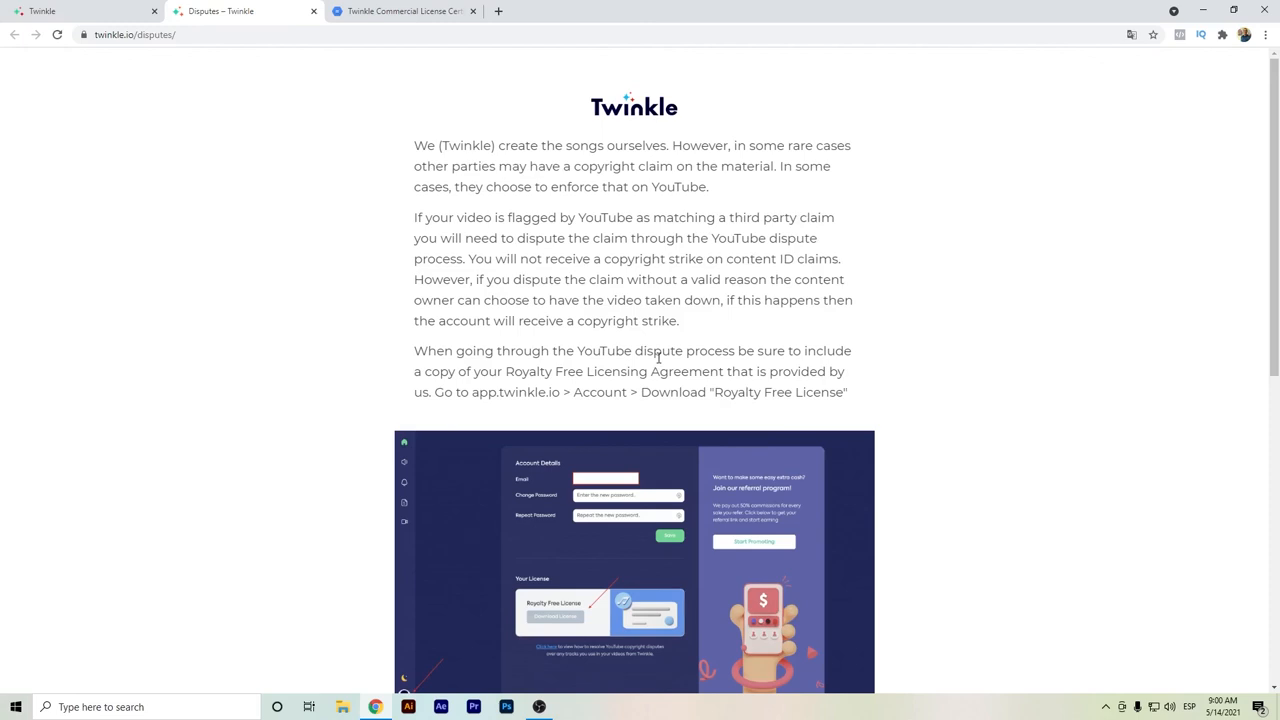
- Return to the Twinkle account page and show the Cinematic music tracks
{"action": "left_click", "coordinate": [100, 11]}
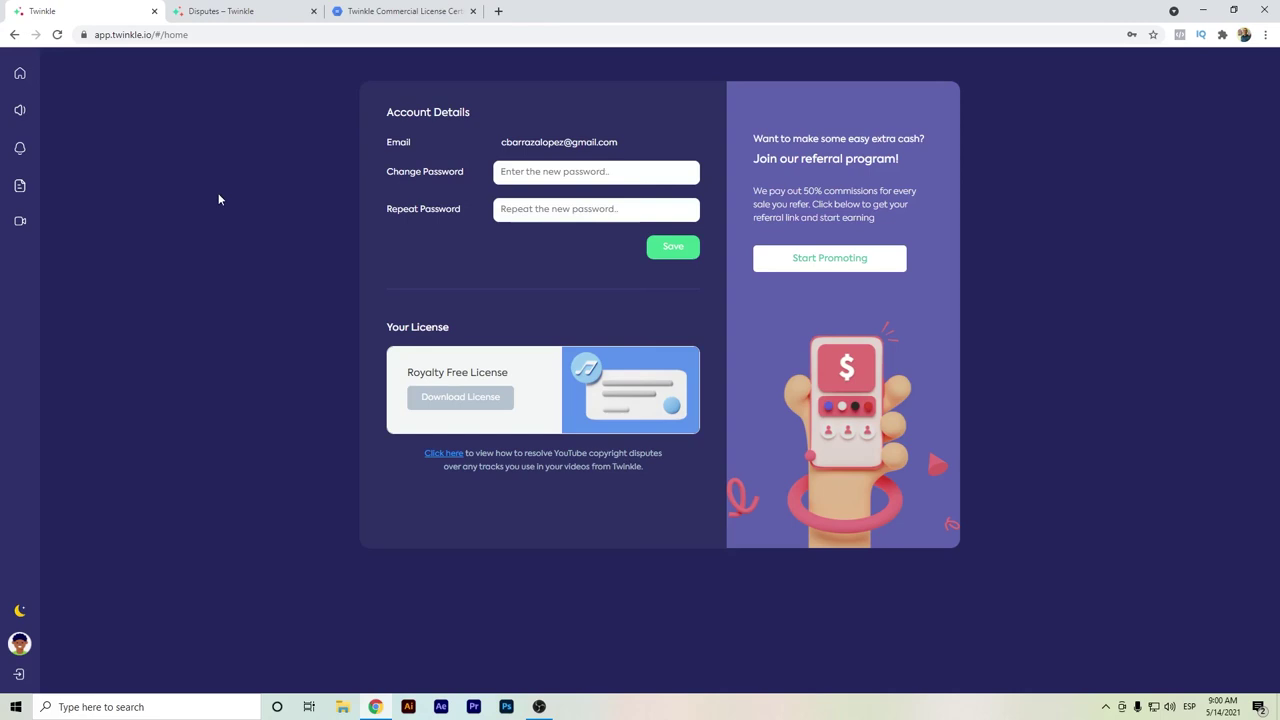
{"action": "left_click", "coordinate": [20, 109]}
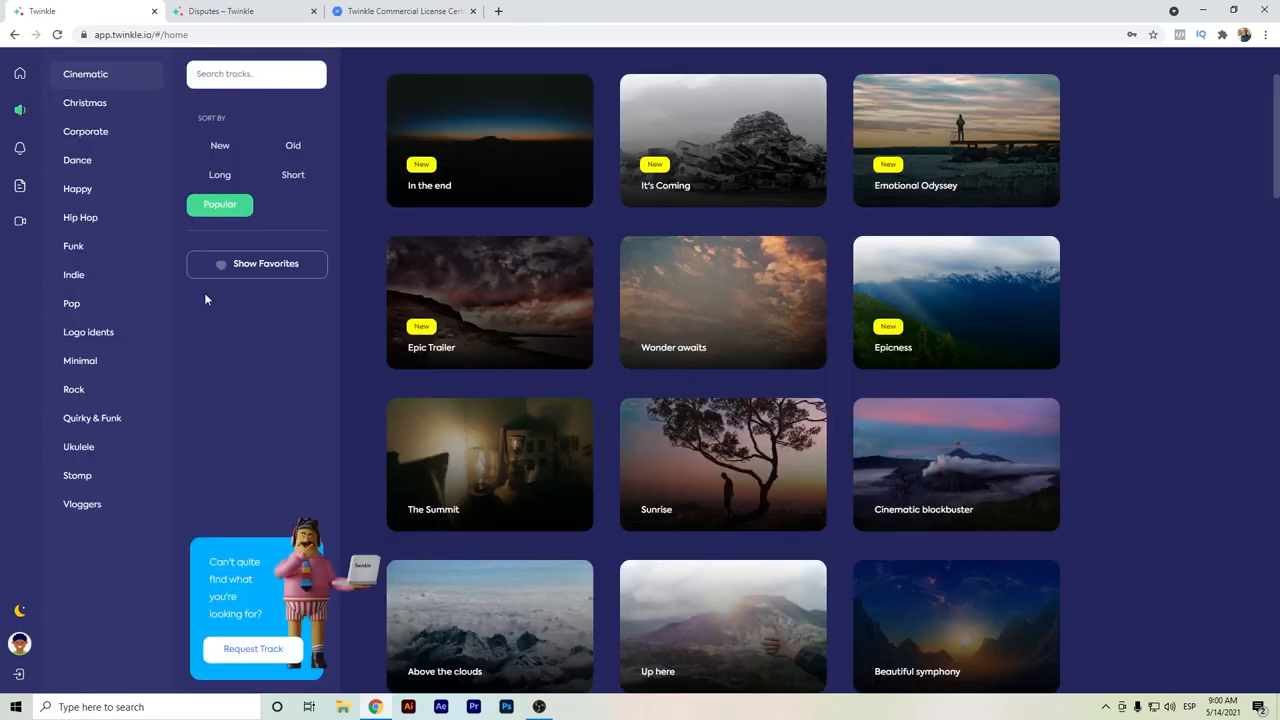